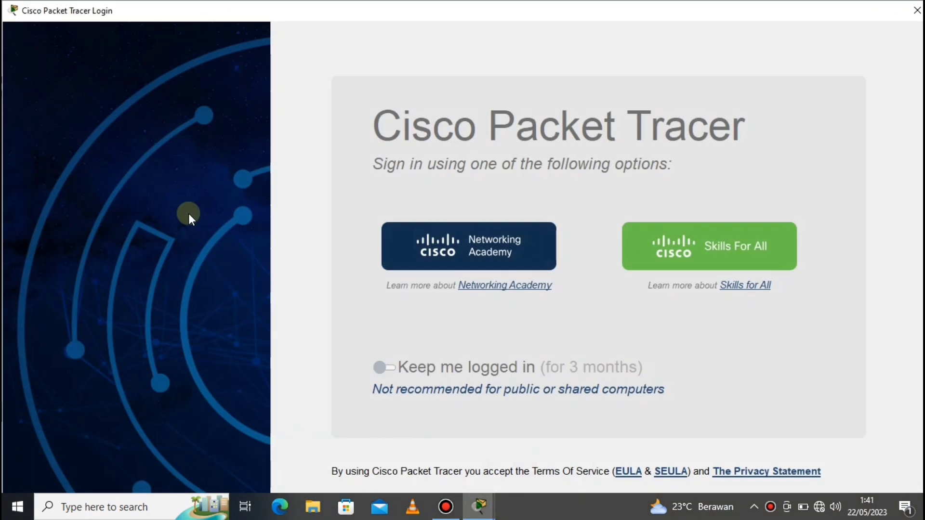
- Dismiss the login window and place a Server-PT near the upper middle of the empty workspace
{"action": "left_click", "coordinate": [917, 11]}
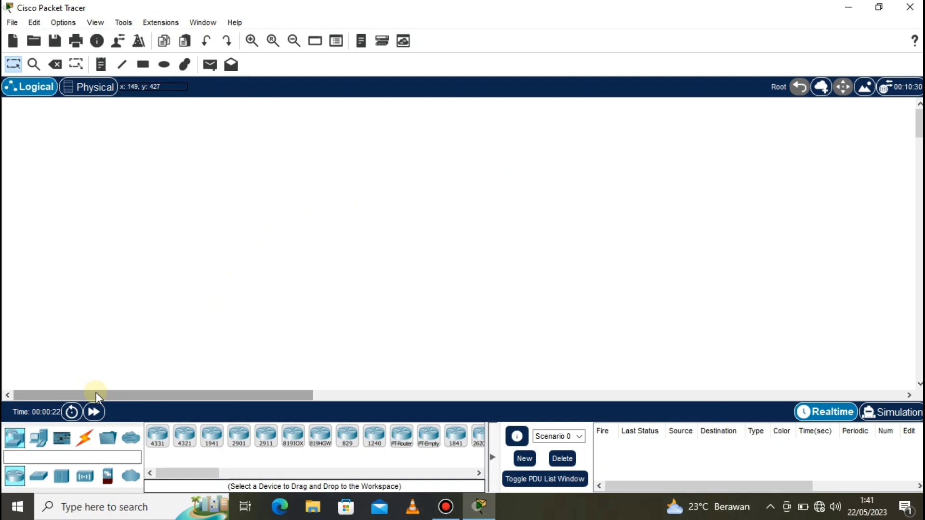
{"action": "left_click", "coordinate": [37, 440]}
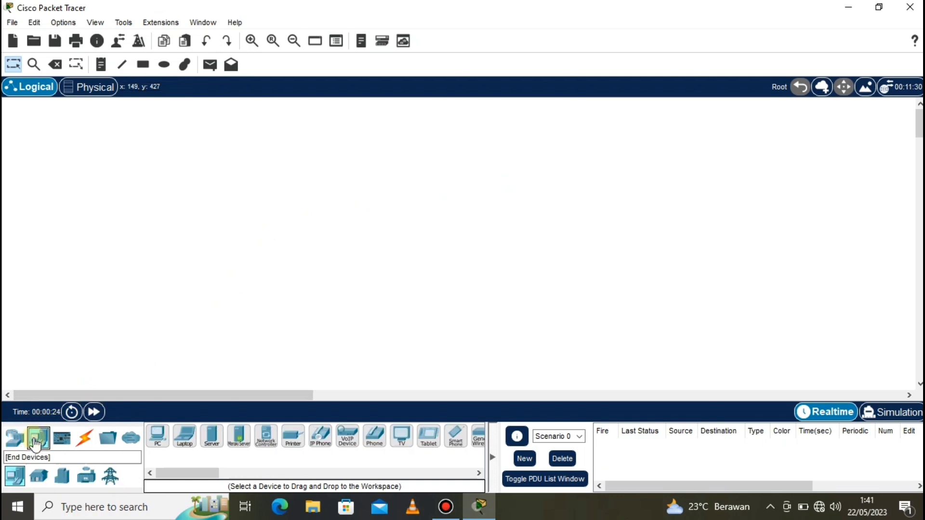
{"action": "left_click", "coordinate": [212, 440]}
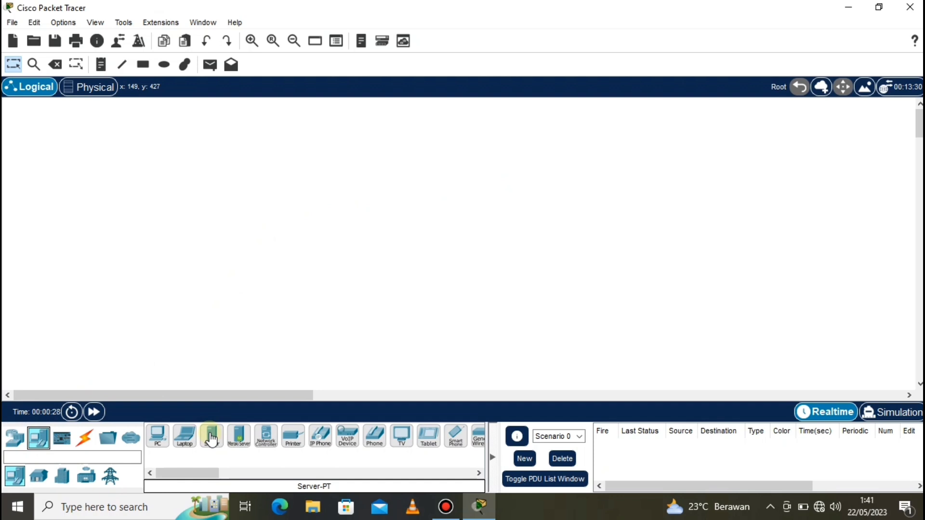
{"action": "left_click", "coordinate": [212, 440]}
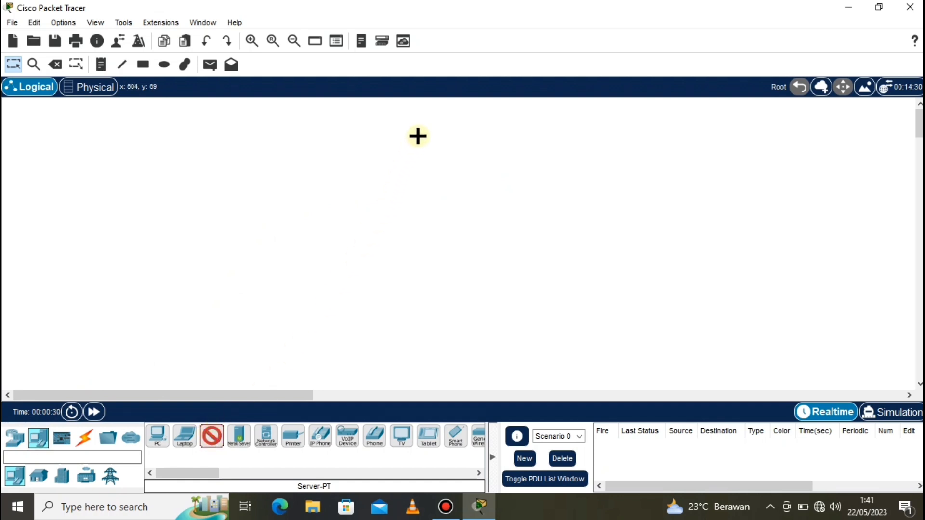
{"action": "left_click", "coordinate": [439, 124]}
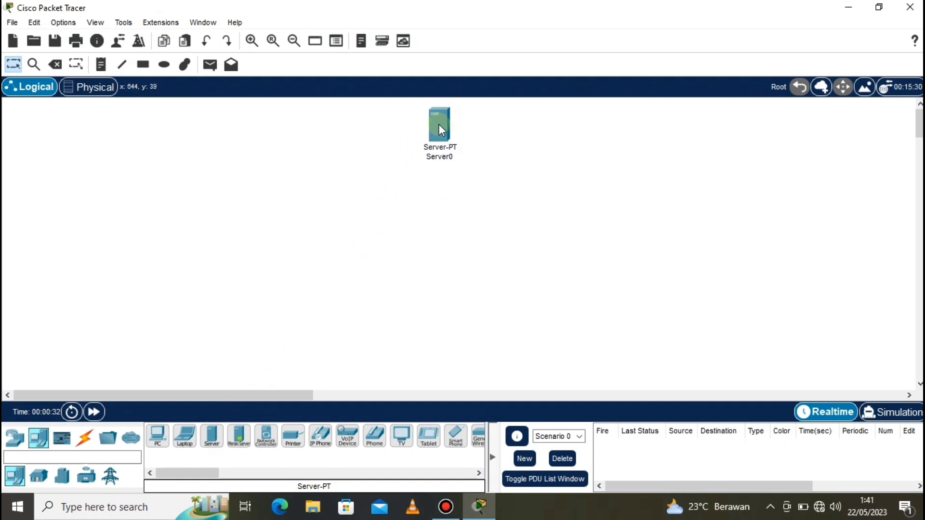
{"action": "mouse_move", "coordinate": [438, 126]}
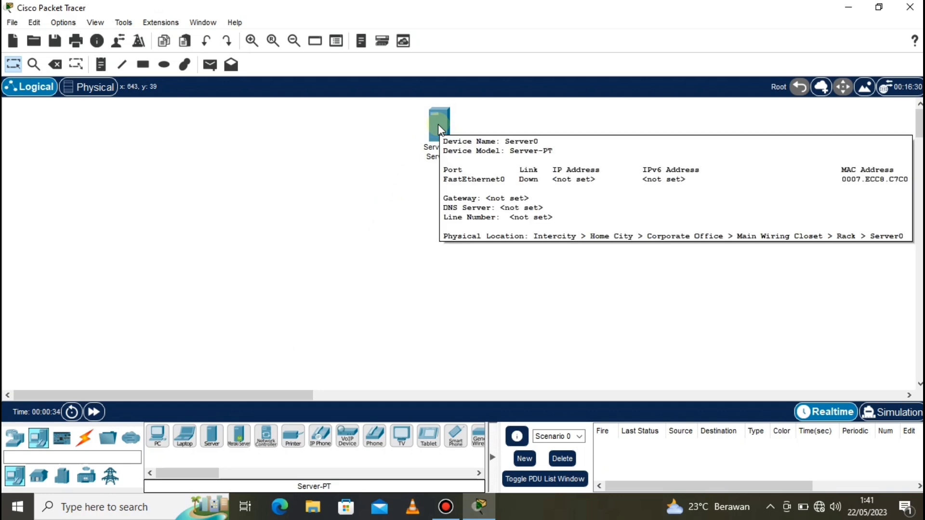
- Place four PC-PT end devices in a row below the server
{"action": "left_click", "coordinate": [21, 438]}
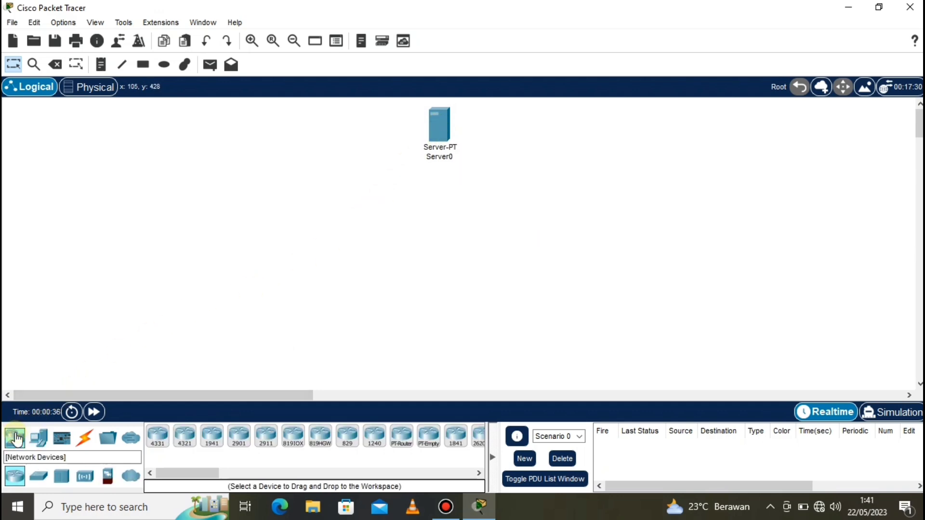
{"action": "left_click", "coordinate": [38, 437]}
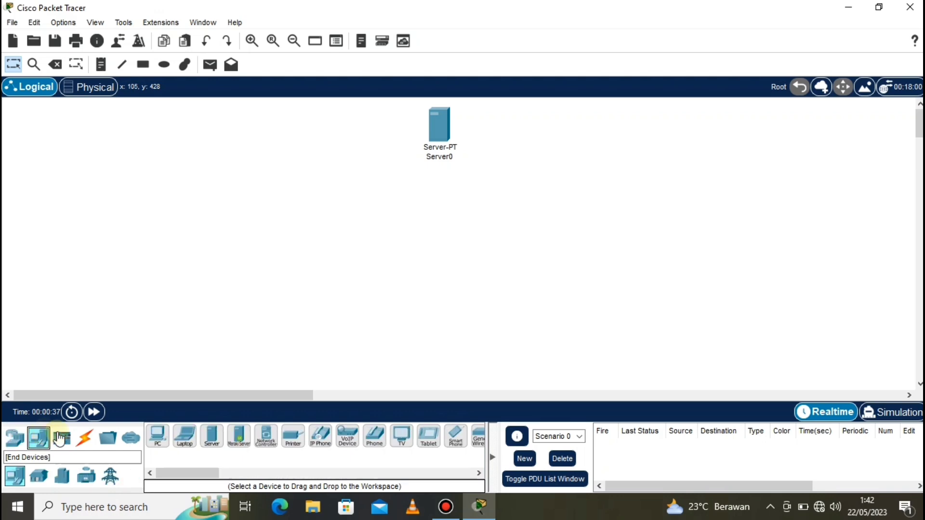
{"action": "left_click", "coordinate": [157, 440]}
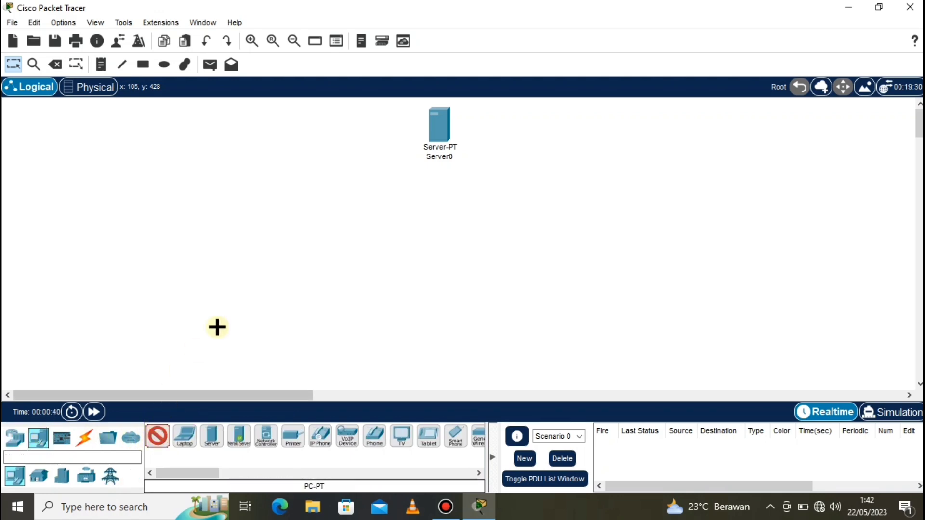
{"action": "left_click", "coordinate": [235, 298]}
{"action": "left_click", "coordinate": [158, 437]}
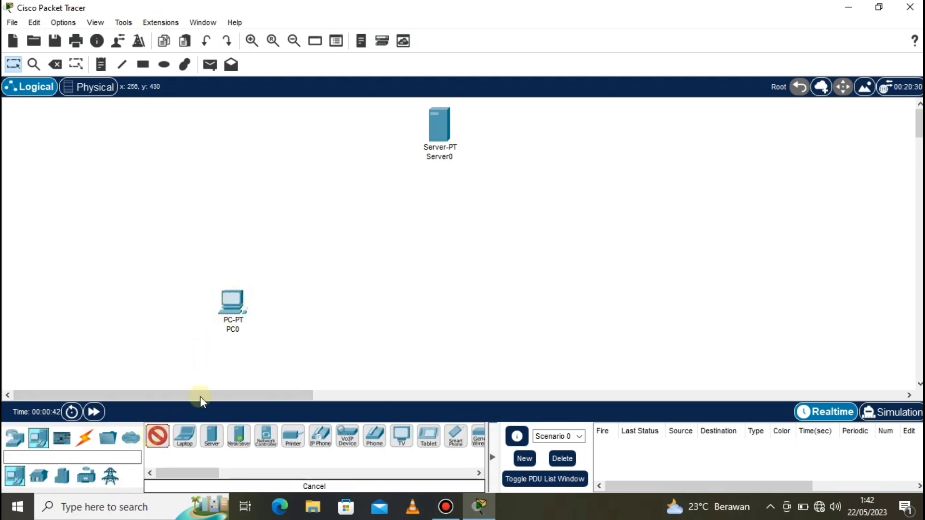
{"action": "left_click", "coordinate": [305, 304]}
{"action": "left_click", "coordinate": [157, 436]}
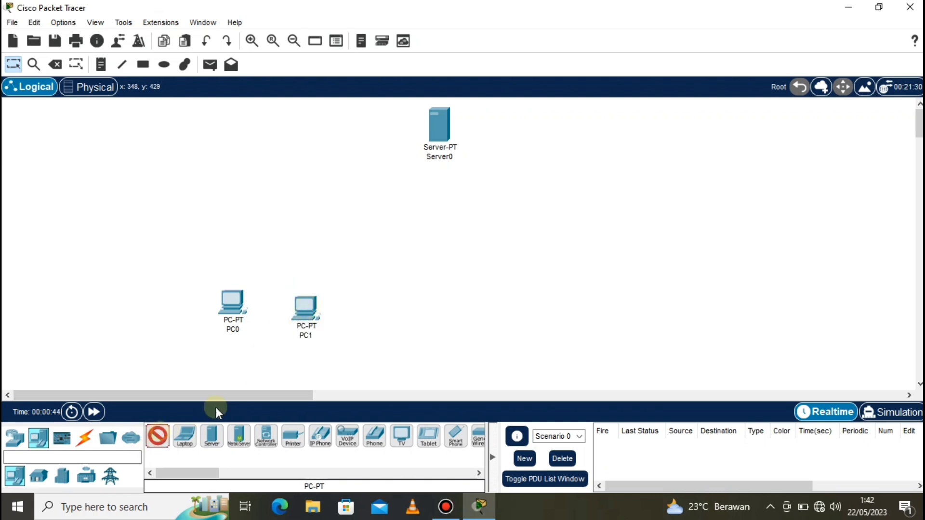
{"action": "left_click", "coordinate": [410, 309]}
{"action": "left_click", "coordinate": [157, 436]}
{"action": "left_click", "coordinate": [511, 305]}
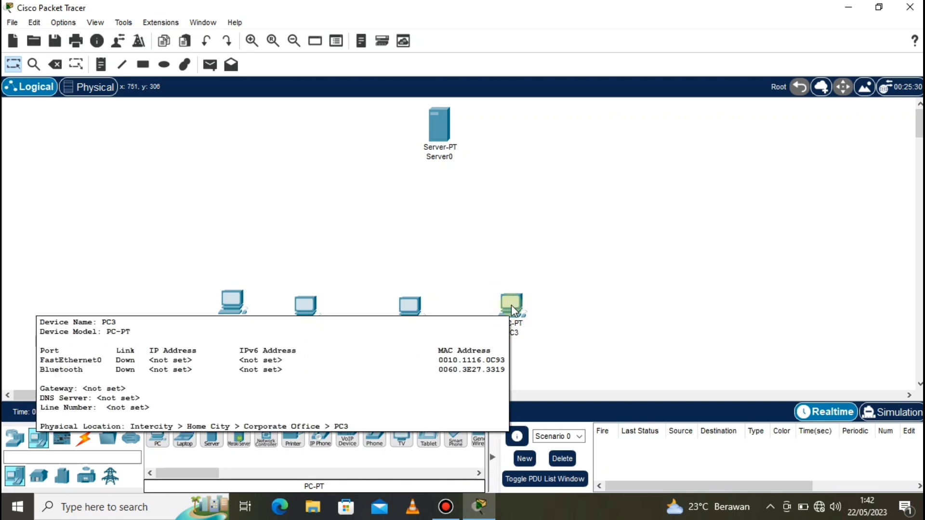
- Add a generic Switch-PT between the server and the row of PCs
{"action": "left_click", "coordinate": [19, 439]}
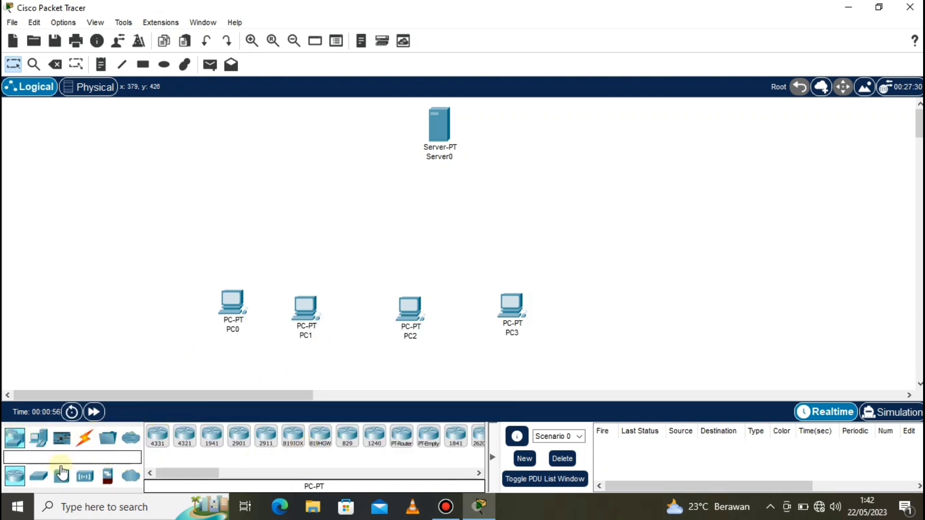
{"action": "left_click", "coordinate": [39, 476]}
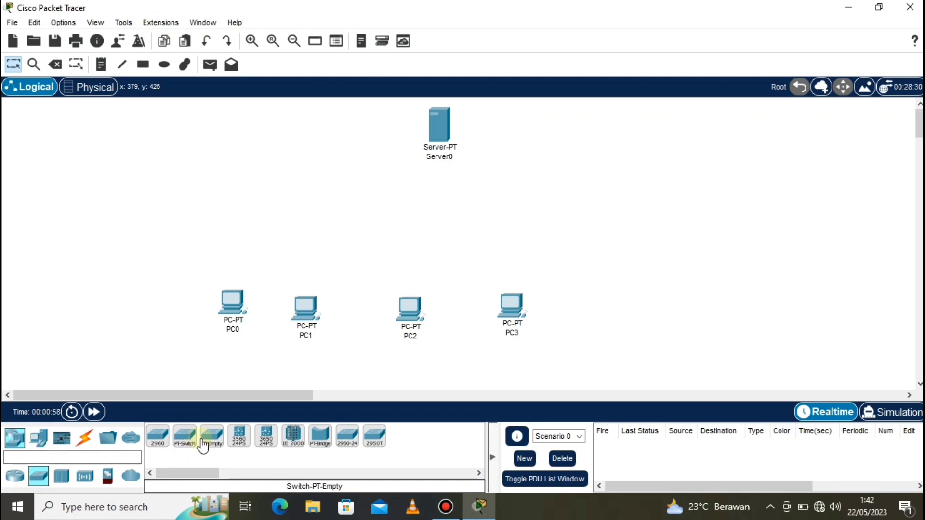
{"action": "left_click", "coordinate": [185, 437]}
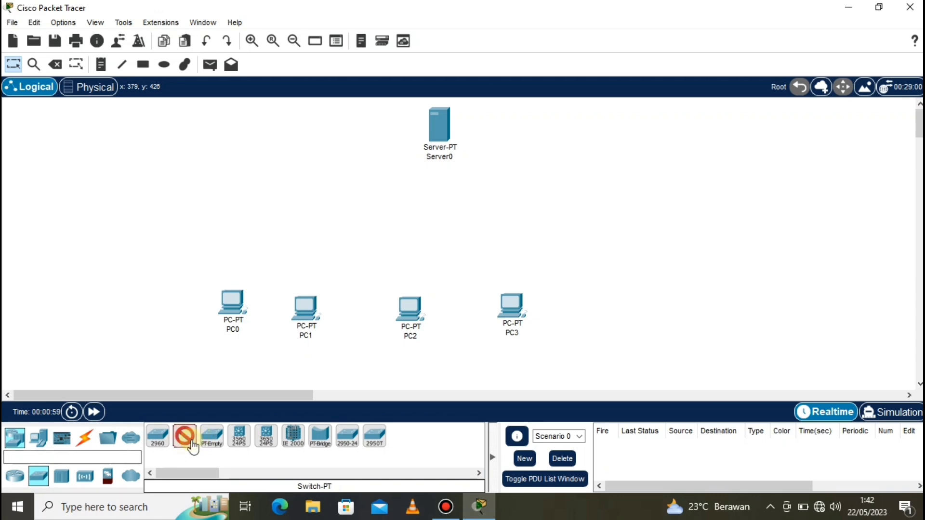
{"action": "left_click", "coordinate": [374, 199]}
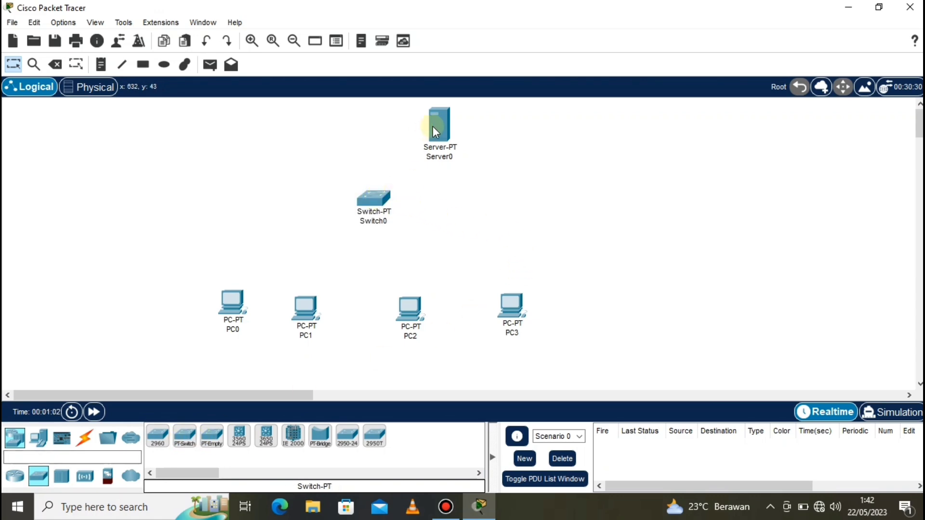
- Move the server directly above the switch and reposition PC1, PC2 and PC3 into a more even row
{"action": "left_click_drag", "start_coordinate": [430, 126], "coordinate": [362, 130]}
{"action": "left_click_drag", "start_coordinate": [522, 322], "coordinate": [530, 313]}
{"action": "left_click_drag", "start_coordinate": [409, 317], "coordinate": [434, 303]}
{"action": "left_click_drag", "start_coordinate": [310, 320], "coordinate": [310, 308]}
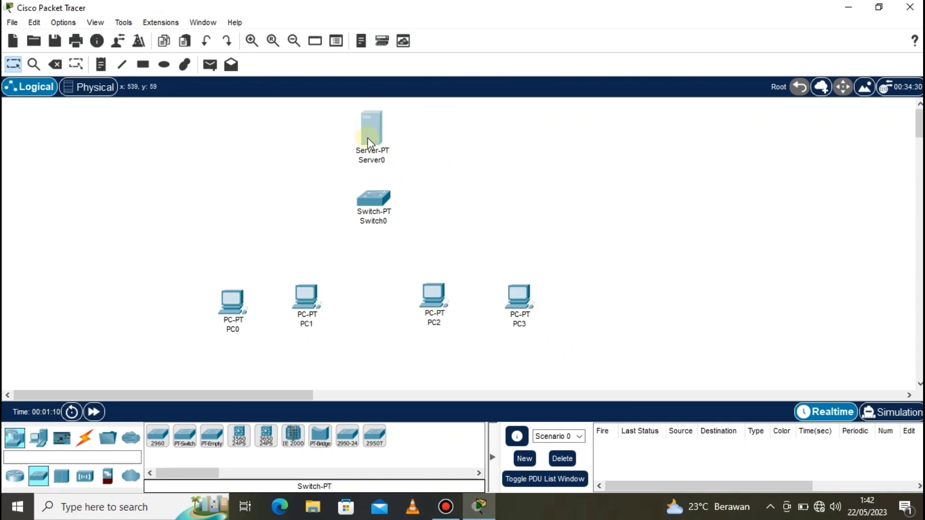
{"action": "left_click", "coordinate": [368, 137]}
{"action": "left_click", "coordinate": [697, 9]}
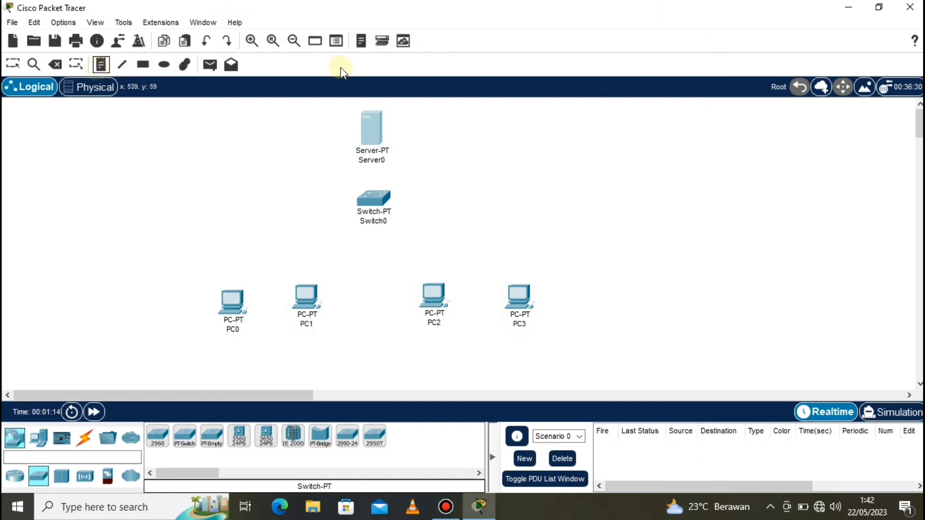
- Add a text note with the creator's name below the switch and nudge the server into line above the switch
{"action": "left_click", "coordinate": [512, 125]}
{"action": "type", "text": "MR Lembayung"}
{"action": "left_click", "coordinate": [13, 64]}
{"action": "left_click_drag", "start_coordinate": [541, 133], "coordinate": [375, 253]}
{"action": "mouse_move", "coordinate": [361, 131]}
{"action": "left_mouse_down"}
{"action": "mouse_move", "coordinate": [372, 131]}
{"action": "mouse_move", "coordinate": [364, 132]}
{"action": "left_mouse_up"}
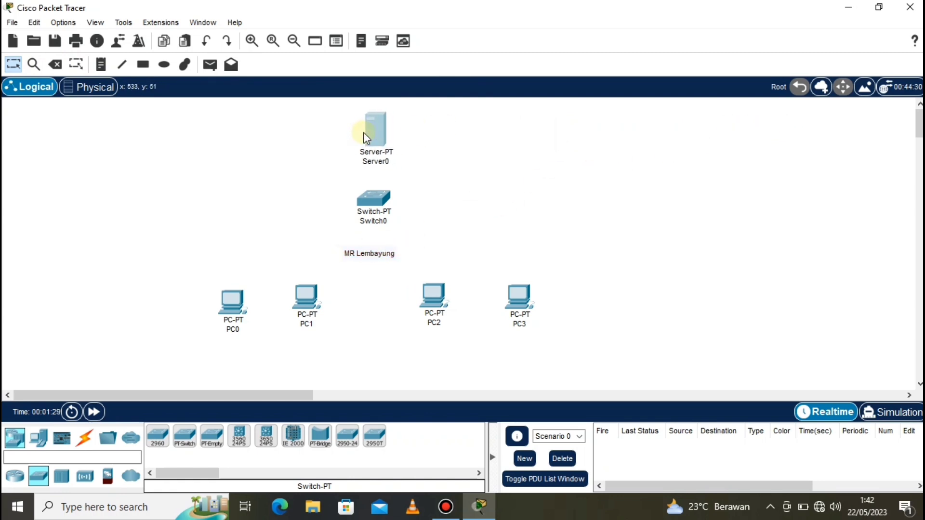
- Rename the server to "Server A" and the switch to "Switch A"
{"action": "left_click", "coordinate": [385, 162]}
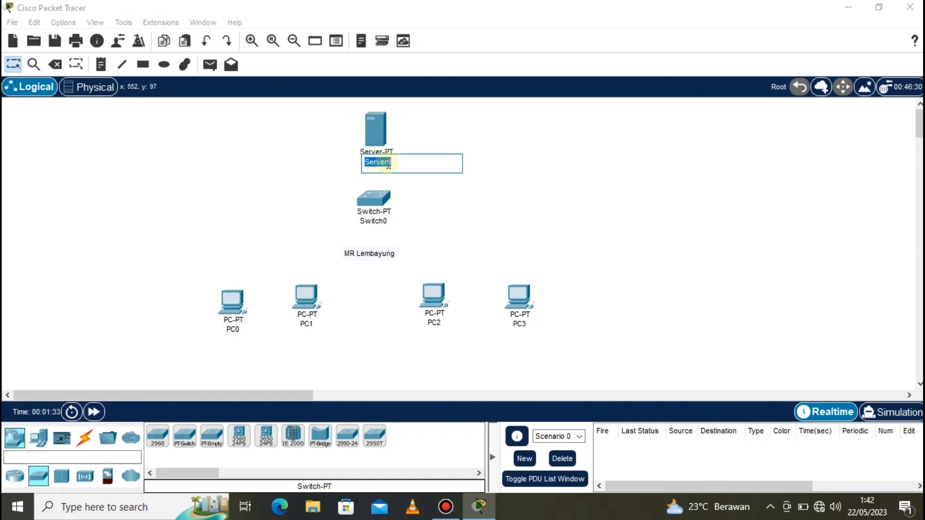
{"action": "left_click", "coordinate": [389, 165]}
{"action": "key", "text": "BackSpace"}
{"action": "left_click", "coordinate": [383, 222]}
{"action": "left_click", "coordinate": [386, 222]}
{"action": "key", "text": "BackSpace"}
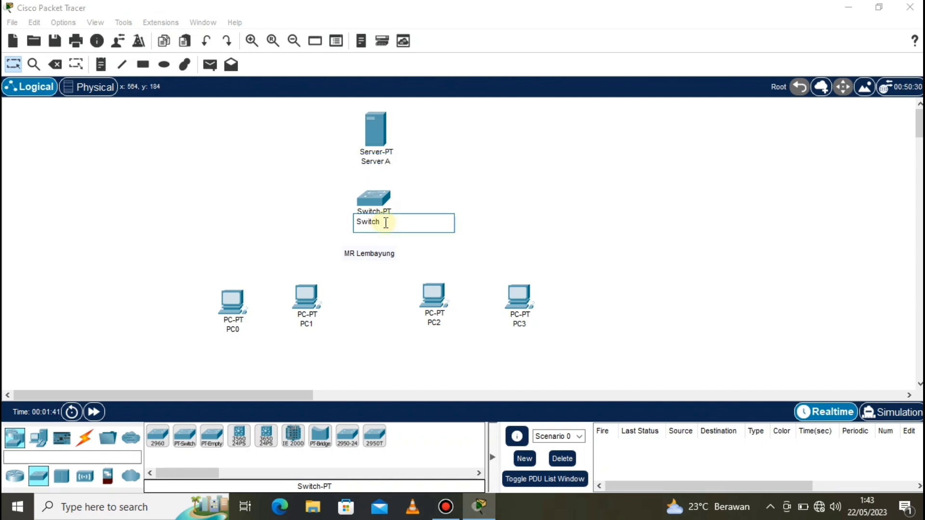
{"action": "type", "text": "A"}
- Rename PC0 to "Client 1"
{"action": "double_click", "coordinate": [306, 301]}
{"action": "left_click", "coordinate": [686, 16]}
{"action": "left_click", "coordinate": [232, 327]}
{"action": "type", "text": "Client"}
{"action": "double_click", "coordinate": [232, 328]}
{"action": "left_click", "coordinate": [232, 328]}
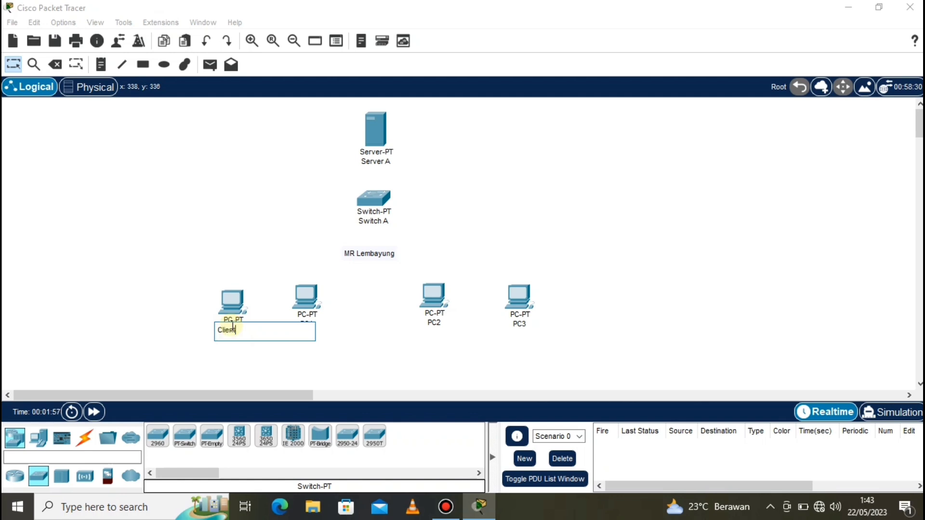
{"action": "type", "text": "1"}
{"action": "key", "text": "Return"}
- Rename the remaining PCs, PC1 to PC3, to "Client 2", "Client 3" and "Client 4"
{"action": "left_click", "coordinate": [308, 323]}
{"action": "type", "text": "Client 2"}
{"action": "key", "text": "Return"}
{"action": "left_click", "coordinate": [428, 321]}
{"action": "type", "text": "Client 3"}
{"action": "key", "text": "Return"}
{"action": "left_click", "coordinate": [523, 324]}
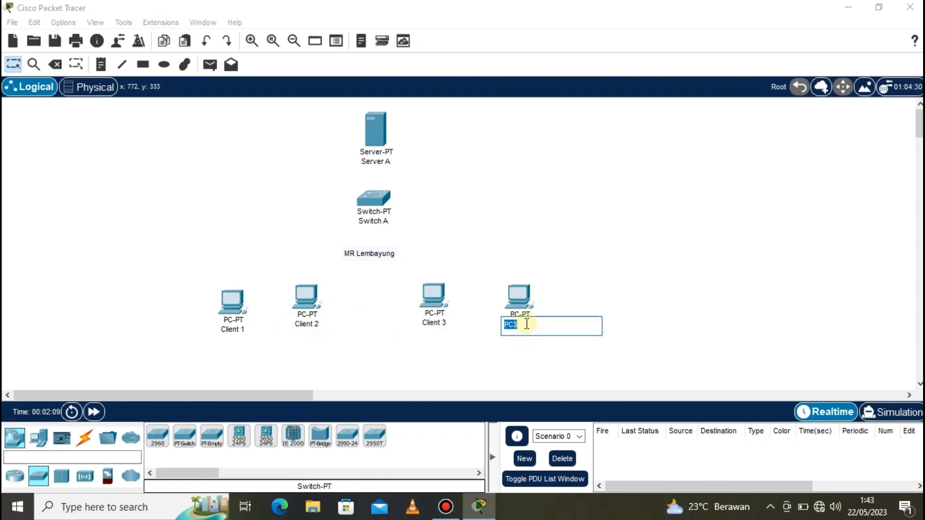
{"action": "type", "text": "Client 4"}
{"action": "key", "text": "Return"}
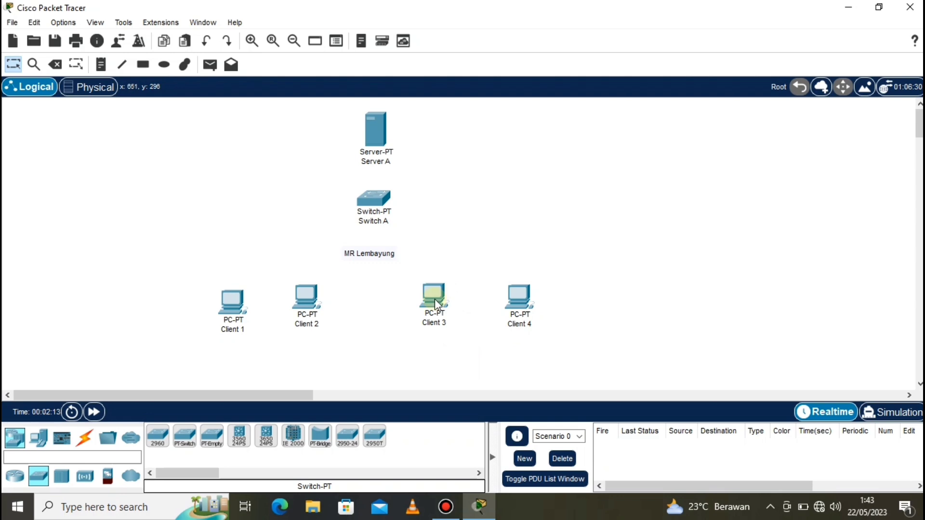
- Align the client PCs in one row and move the text note above the server, with the server and switch shifted slightly down
{"action": "left_click_drag", "start_coordinate": [523, 292], "coordinate": [523, 302]}
{"action": "left_click_drag", "start_coordinate": [304, 290], "coordinate": [304, 295]}
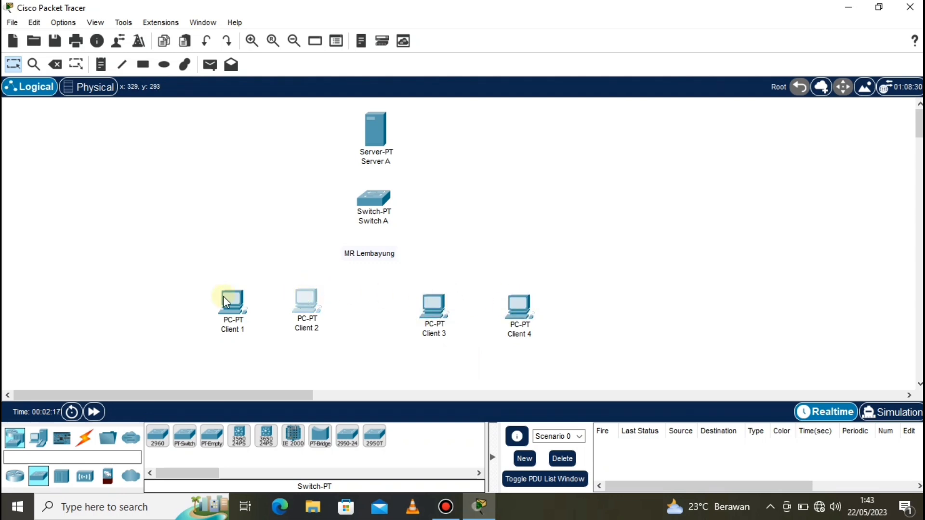
{"action": "left_click_drag", "start_coordinate": [380, 255], "coordinate": [382, 151]}
{"action": "left_click_drag", "start_coordinate": [371, 199], "coordinate": [369, 207]}
{"action": "left_click", "coordinate": [549, 195]}
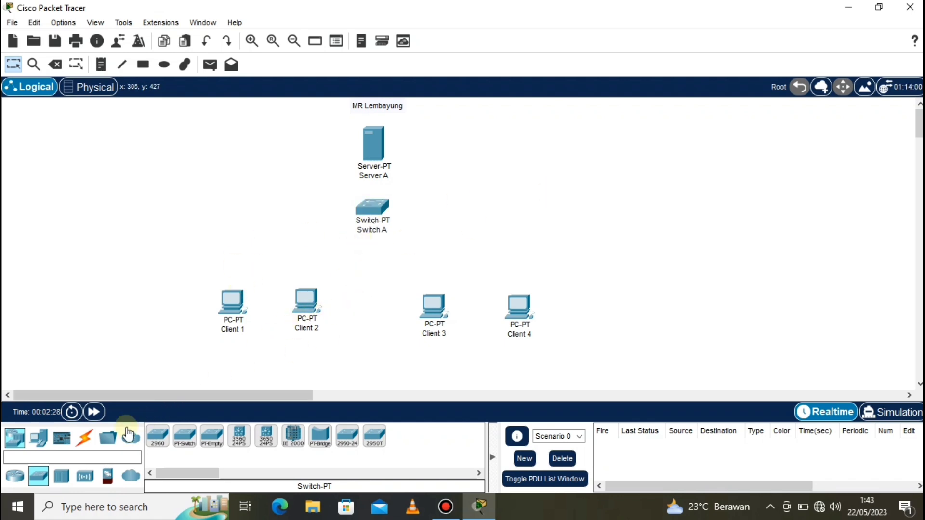
- Connect Server A's FastEthernet0 to Switch A's FastEthernet0/1 with a copper straight-through cable
{"action": "left_click", "coordinate": [94, 445]}
{"action": "left_click", "coordinate": [212, 435]}
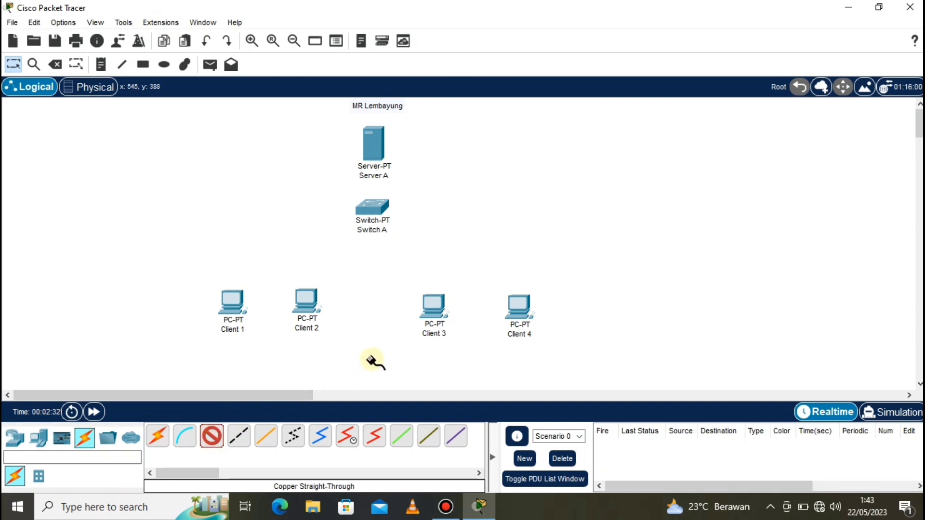
{"action": "left_click", "coordinate": [386, 147]}
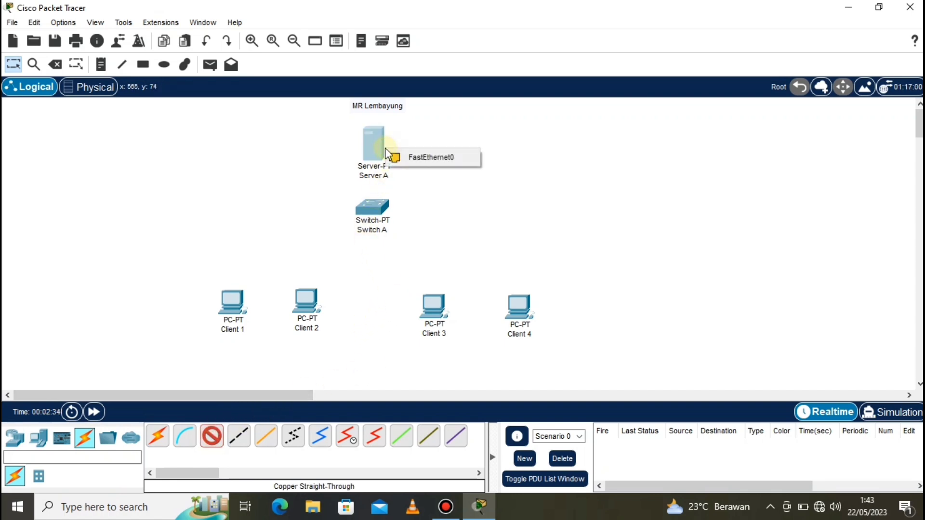
{"action": "left_click", "coordinate": [415, 156]}
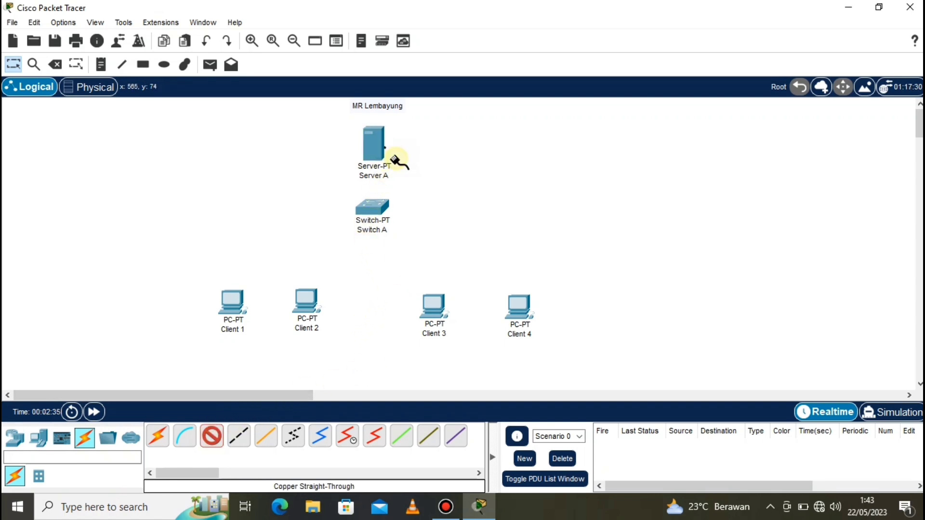
{"action": "left_click", "coordinate": [373, 208]}
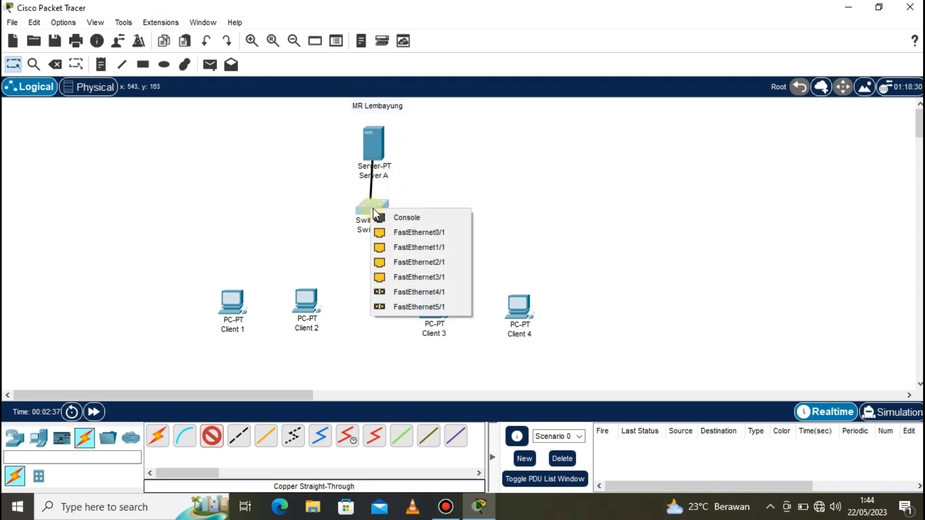
{"action": "left_click", "coordinate": [389, 231]}
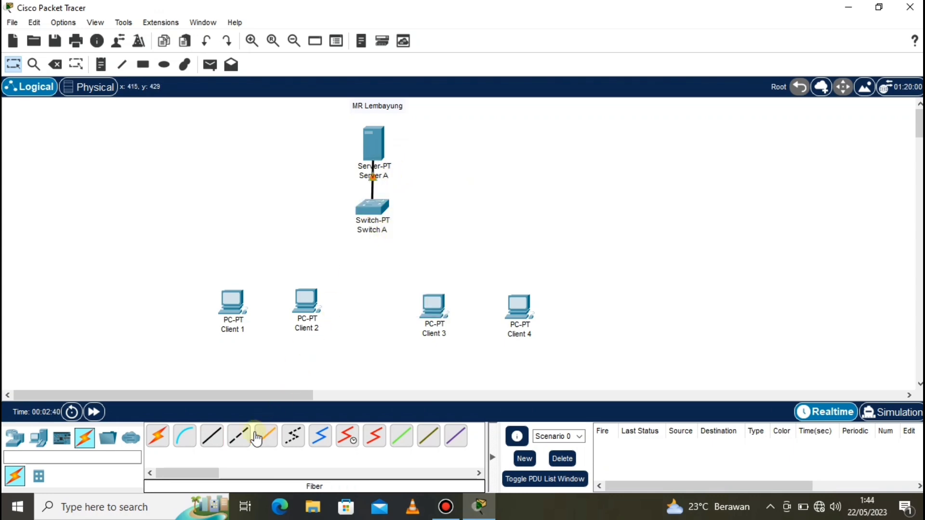
- Connect Client 1's FastEthernet0 to a free port on Switch A with a copper straight-through cable
{"action": "left_click", "coordinate": [233, 304]}
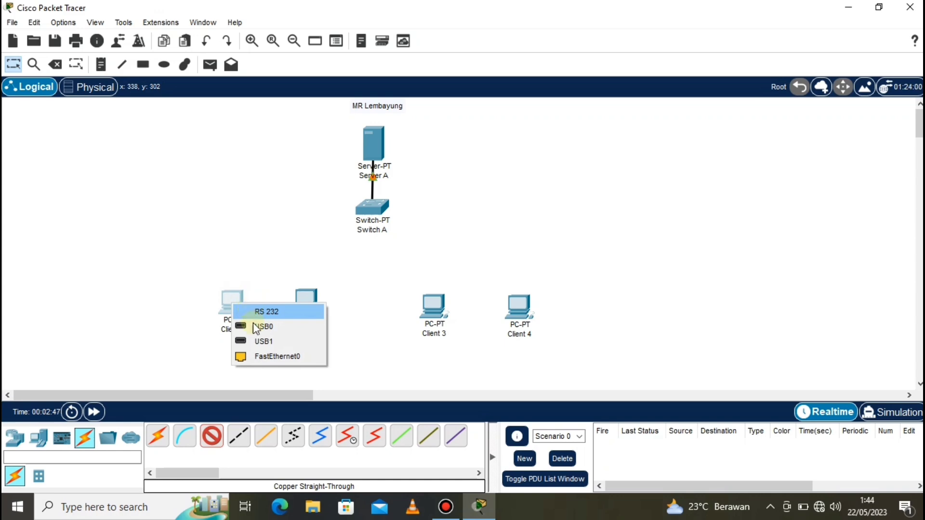
{"action": "left_click", "coordinate": [270, 356]}
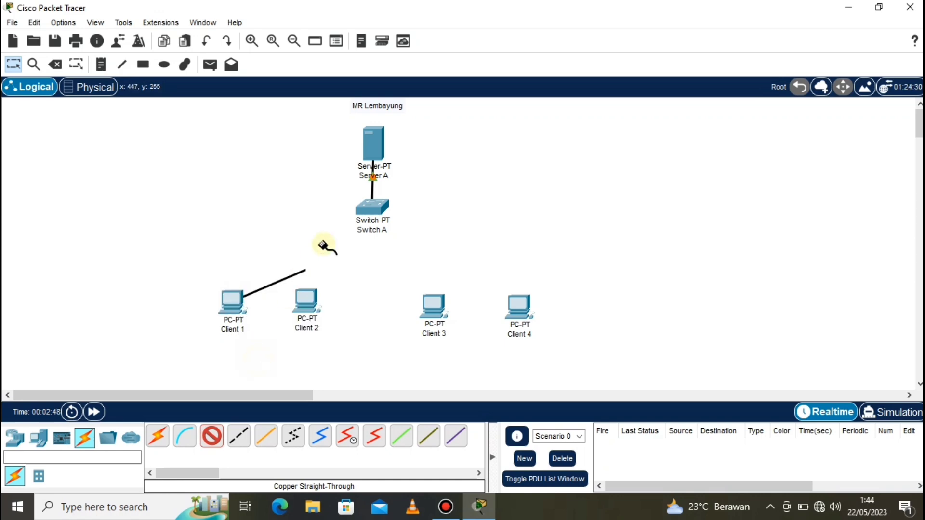
{"action": "left_click", "coordinate": [374, 212]}
{"action": "left_click", "coordinate": [390, 230]}
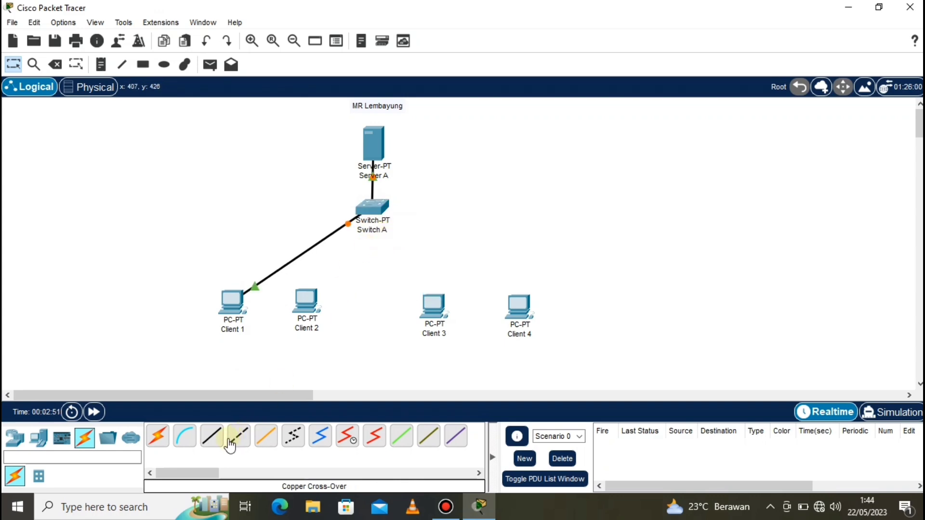
- Connect Client 2's FastEthernet0 to Switch A's FastEthernet2/1 with a copper straight-through cable
{"action": "left_click", "coordinate": [212, 436]}
{"action": "left_click", "coordinate": [305, 314]}
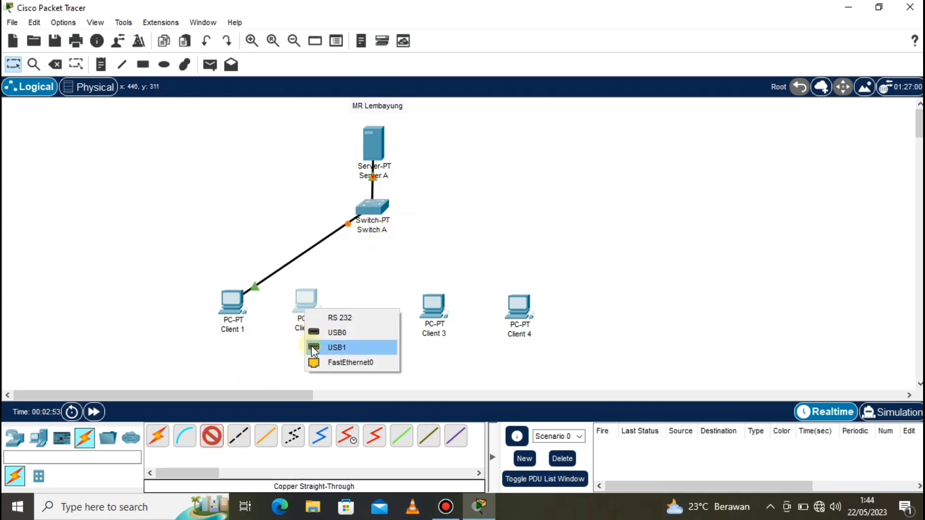
{"action": "left_click", "coordinate": [318, 362]}
{"action": "left_click", "coordinate": [374, 207]}
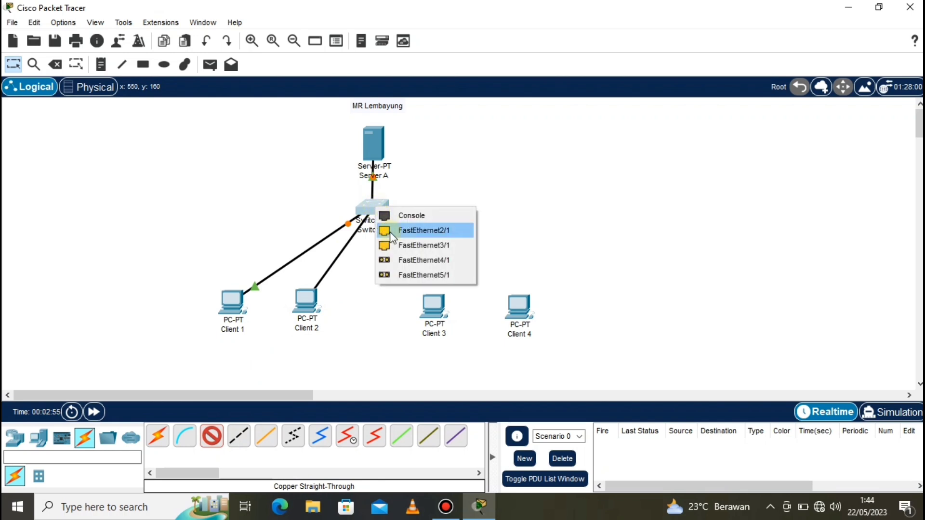
{"action": "left_click", "coordinate": [393, 236]}
- Connect Client 3's FastEthernet0 to Switch A's FastEthernet3/1 with a copper straight-through cable
{"action": "left_click", "coordinate": [211, 436]}
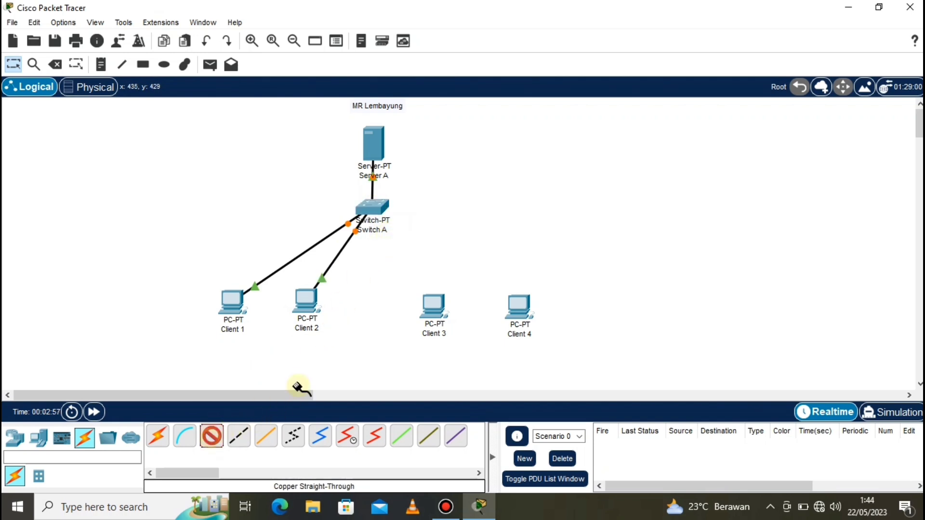
{"action": "left_click", "coordinate": [432, 305]}
{"action": "left_click", "coordinate": [453, 358]}
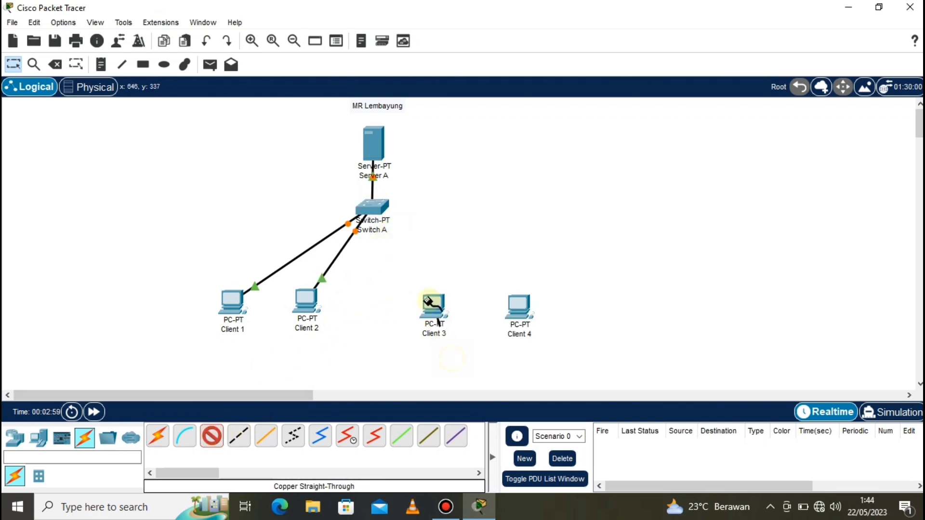
{"action": "left_click", "coordinate": [375, 208]}
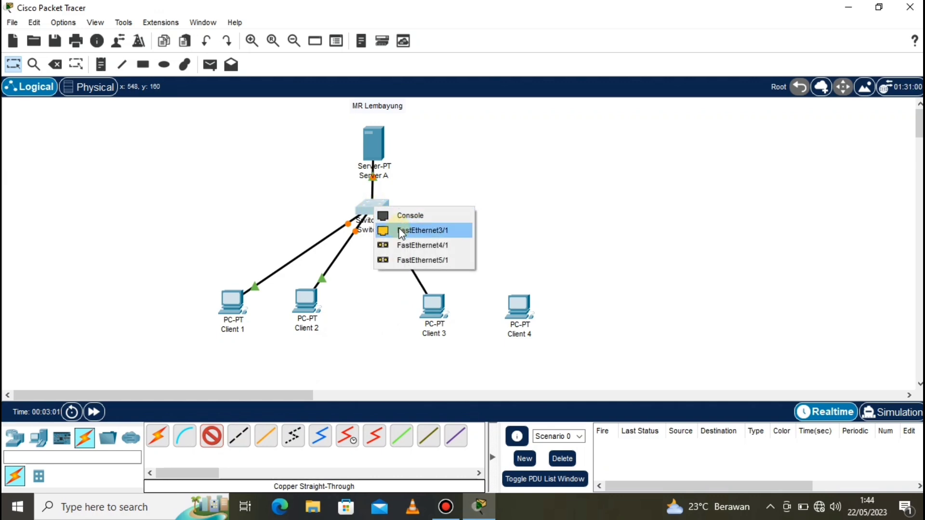
{"action": "left_click", "coordinate": [401, 231]}
- Delete the unconnected PC Client 4 from the workspace
{"action": "left_click", "coordinate": [525, 302]}
{"action": "left_click", "coordinate": [685, 15]}
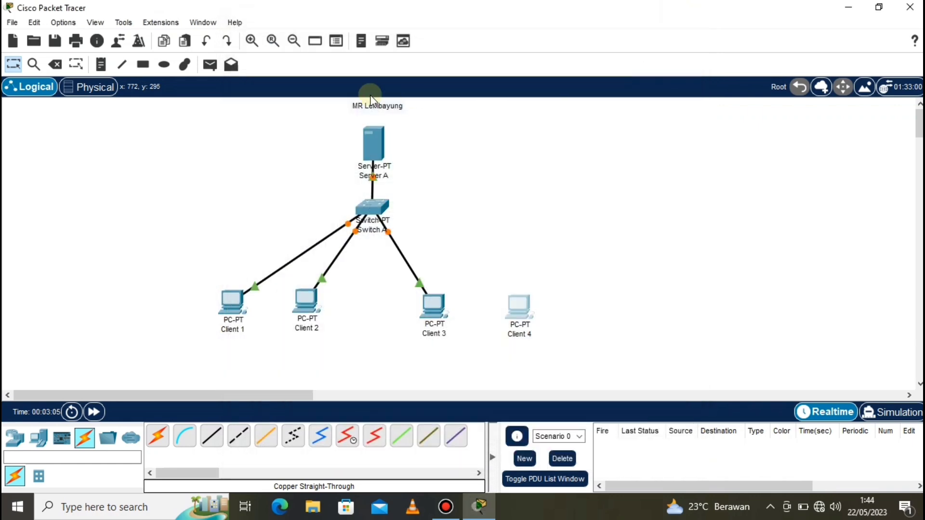
{"action": "left_click", "coordinate": [56, 63]}
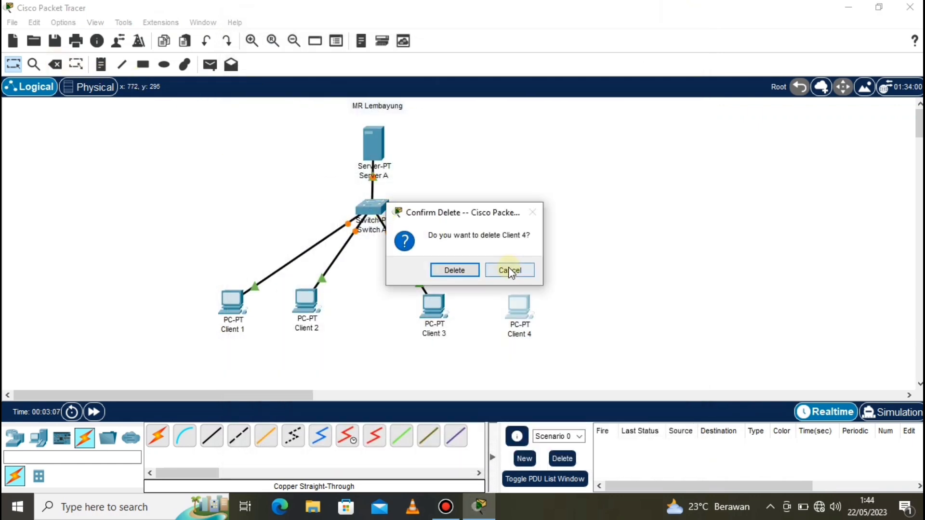
{"action": "left_click", "coordinate": [475, 269]}
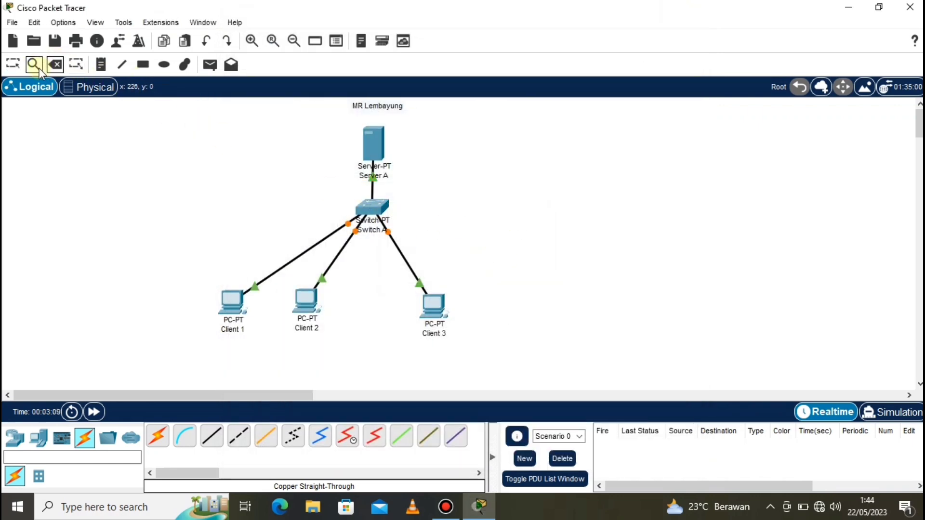
- Reposition Clients 1, 2 and 3 so they are evenly spaced in a row beneath Switch A
{"action": "left_click", "coordinate": [13, 64]}
{"action": "left_click_drag", "start_coordinate": [434, 310], "coordinate": [470, 312]}
{"action": "left_click_drag", "start_coordinate": [316, 310], "coordinate": [373, 310]}
{"action": "left_click_drag", "start_coordinate": [230, 303], "coordinate": [259, 309]}
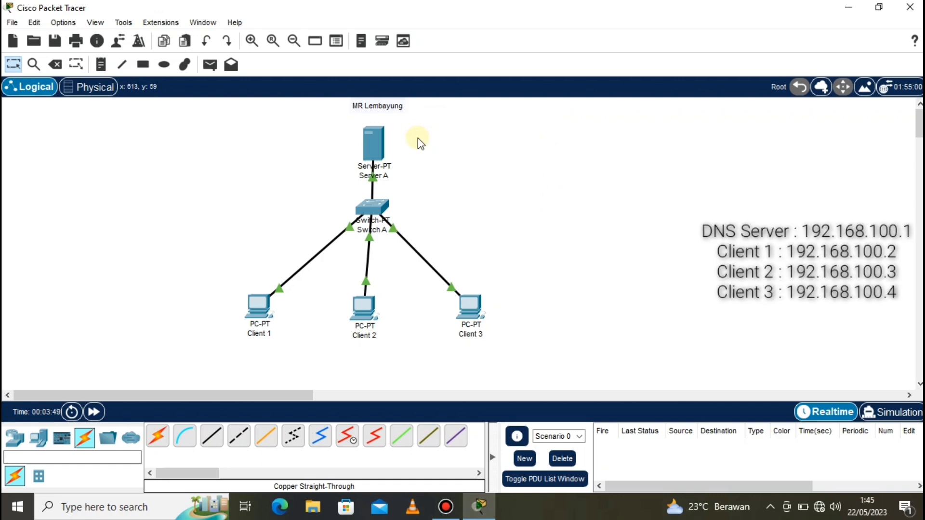
- Set Client 1's static IPv4 address to 192.168.100.2 with subnet mask 255.255.255.0
{"action": "left_click", "coordinate": [257, 310]}
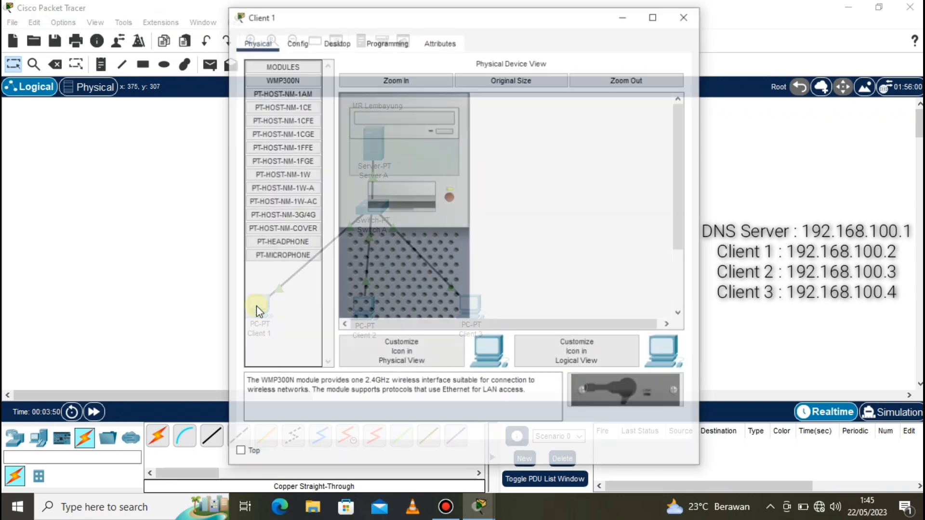
{"action": "left_click", "coordinate": [324, 42]}
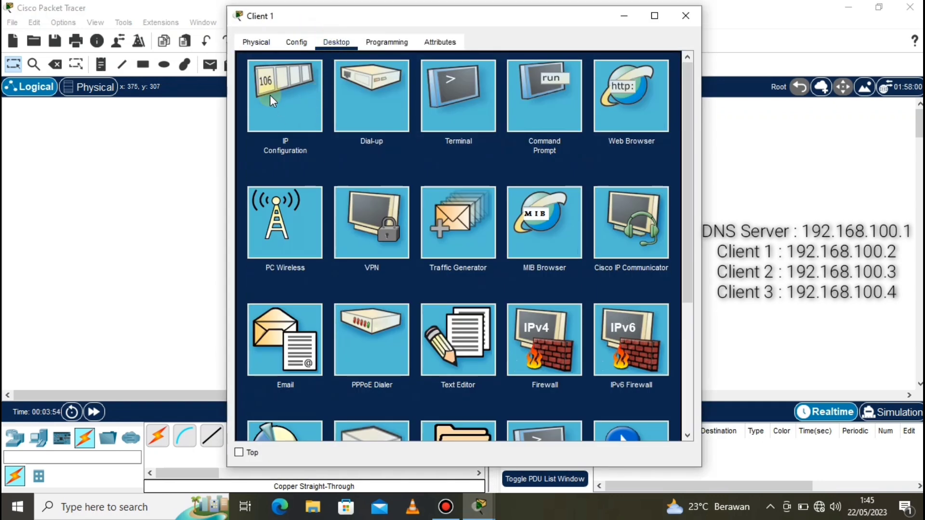
{"action": "left_click", "coordinate": [269, 95]}
{"action": "left_click", "coordinate": [423, 138]}
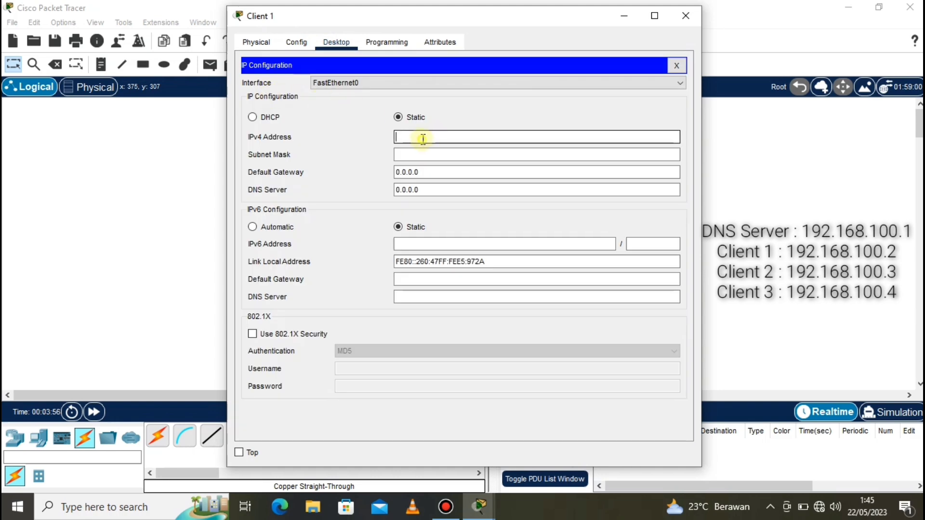
{"action": "type", "text": "192.168"}
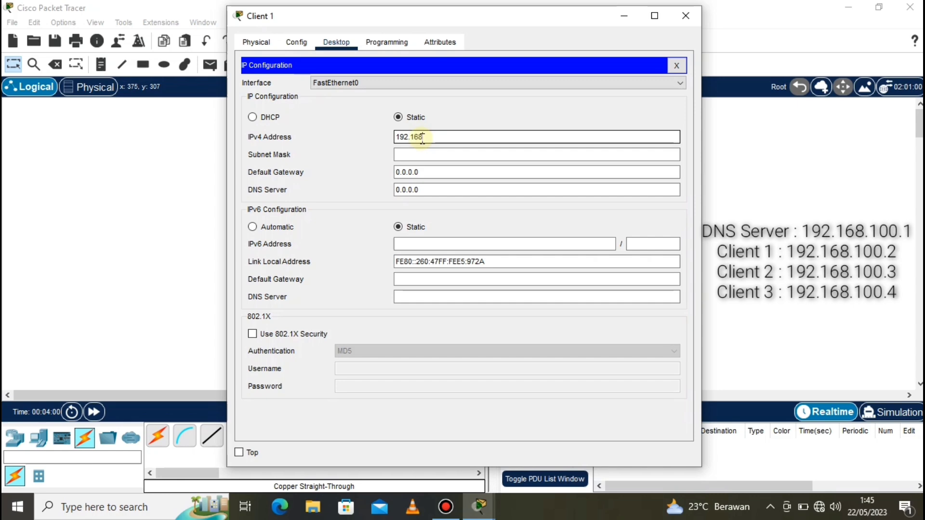
{"action": "type", "text": ".100.2"}
{"action": "key", "text": "Tab"}
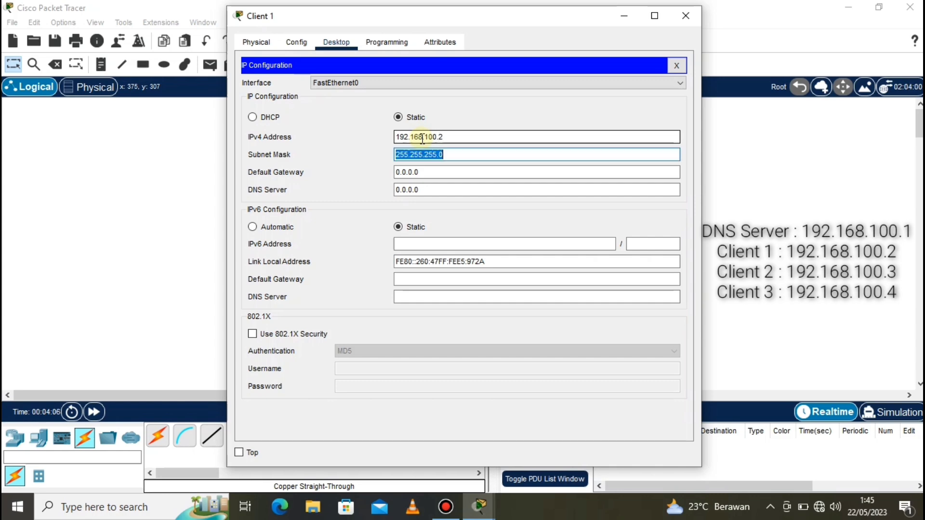
- Set Client 1's default gateway to 192.168.100.1, copy that address and close the device window
{"action": "left_click", "coordinate": [429, 171]}
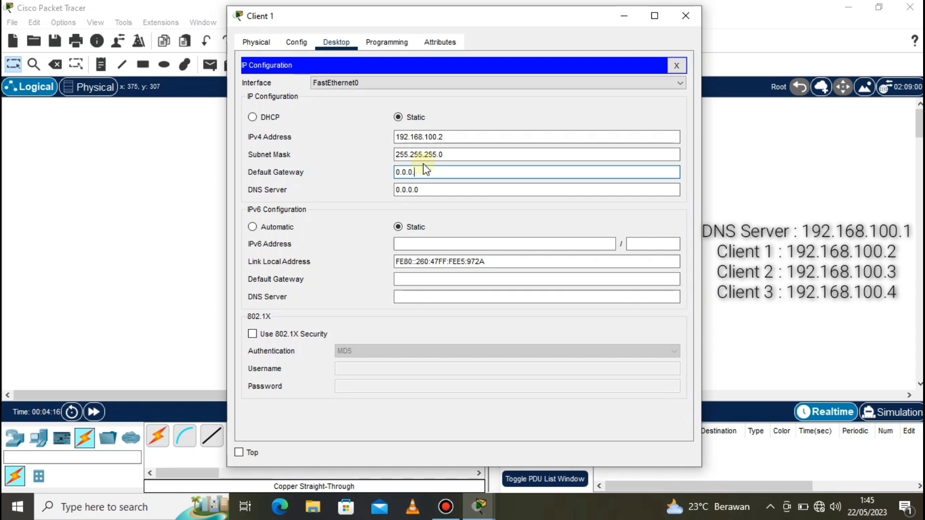
{"action": "type", "text": "192.168"}
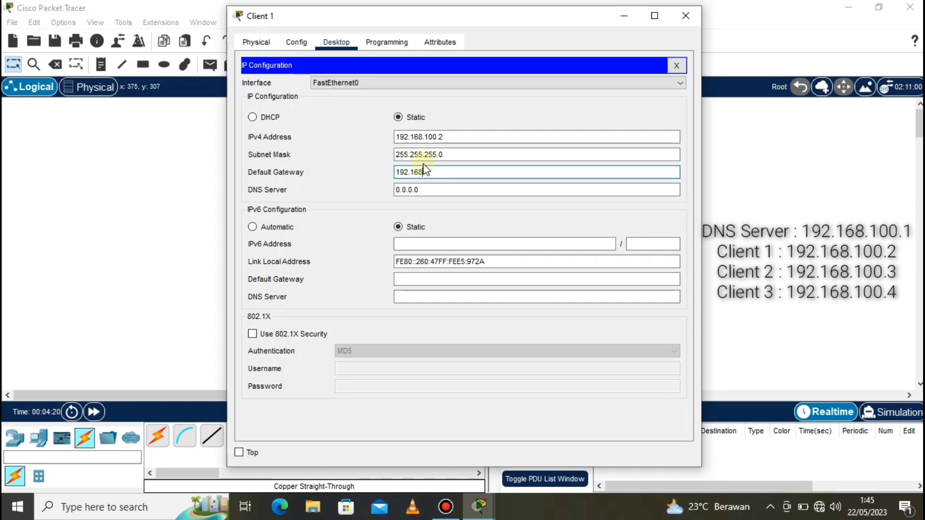
{"action": "type", "text": ".100.1"}
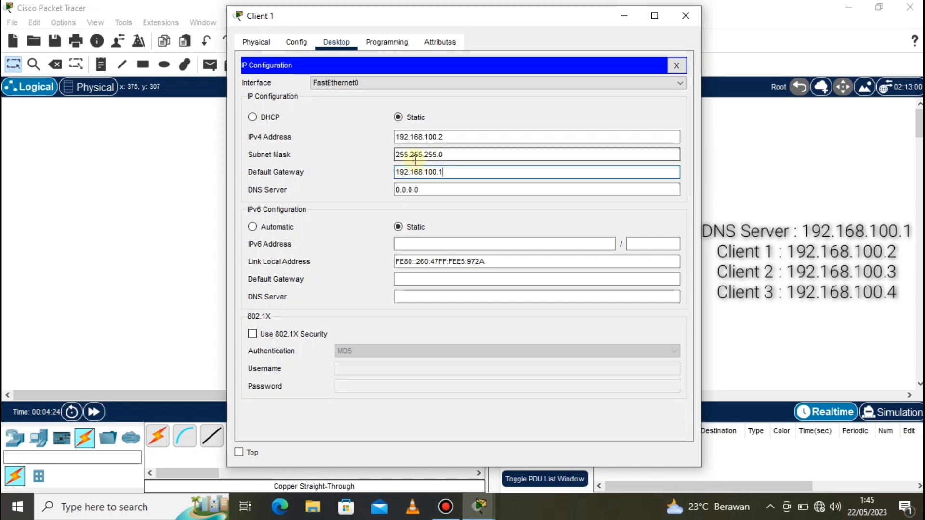
{"action": "left_click_drag", "start_coordinate": [453, 172], "coordinate": [394, 176]}
{"action": "key", "text": "ctrl+c"}
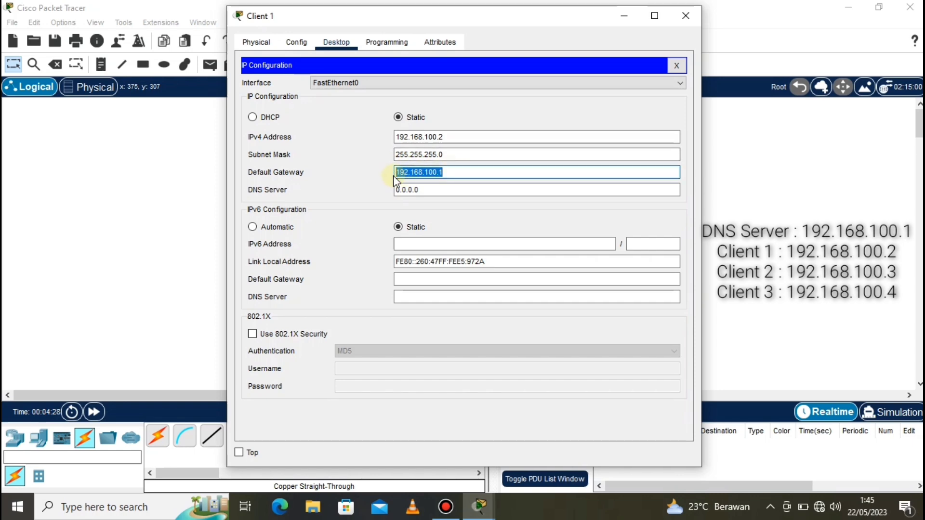
{"action": "left_click", "coordinate": [685, 16]}
- Set Client 2's static IPv4 address to 192.168.100.3 with subnet mask 255.255.255.0, reusing the copied address
{"action": "left_click", "coordinate": [364, 308]}
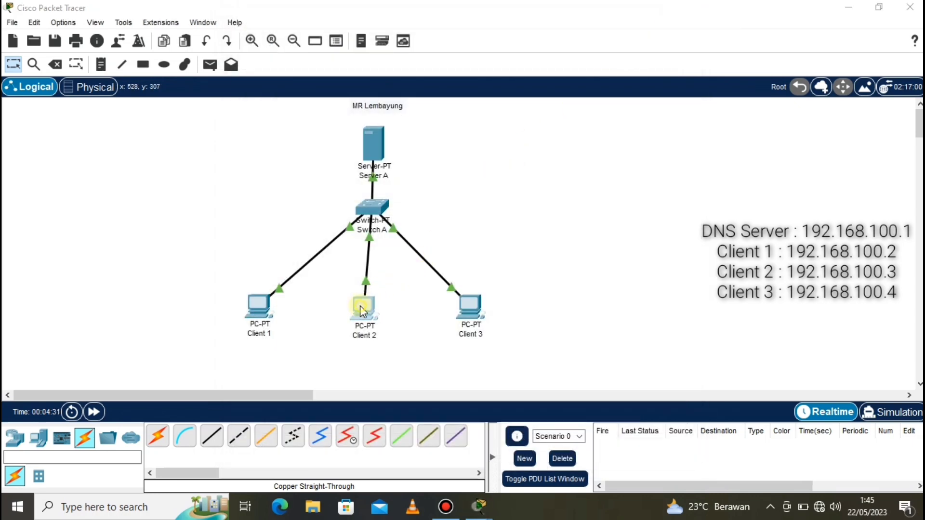
{"action": "left_click", "coordinate": [336, 42]}
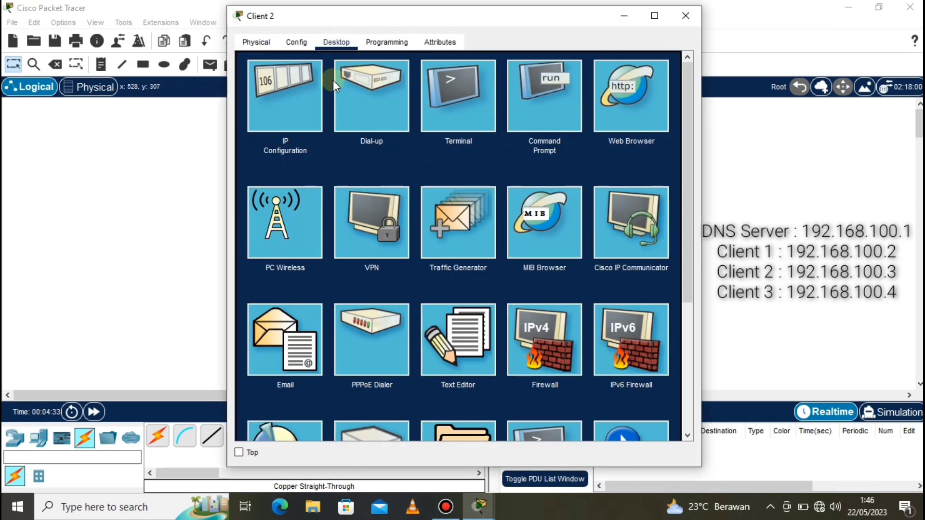
{"action": "left_click", "coordinate": [301, 97]}
{"action": "left_click", "coordinate": [419, 136]}
{"action": "key", "text": "ctrl+v"}
{"action": "key", "text": "BackSpace"}
{"action": "type", "text": "3"}
{"action": "left_click", "coordinate": [417, 154]}
- Set Client 2's IPv4 DNS server to 192.168.100.1 and close its window
{"action": "left_click", "coordinate": [417, 172]}
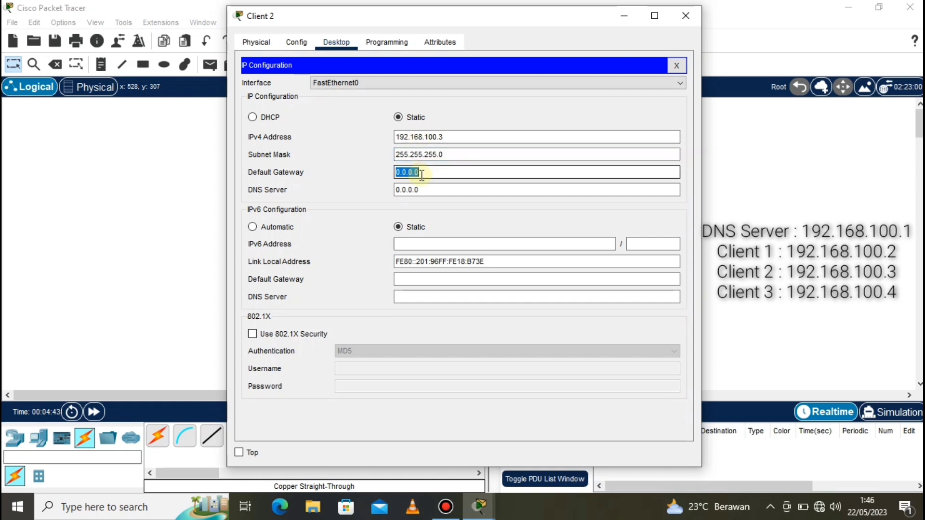
{"action": "key", "text": "Tab"}
{"action": "key", "text": "ctrl+v"}
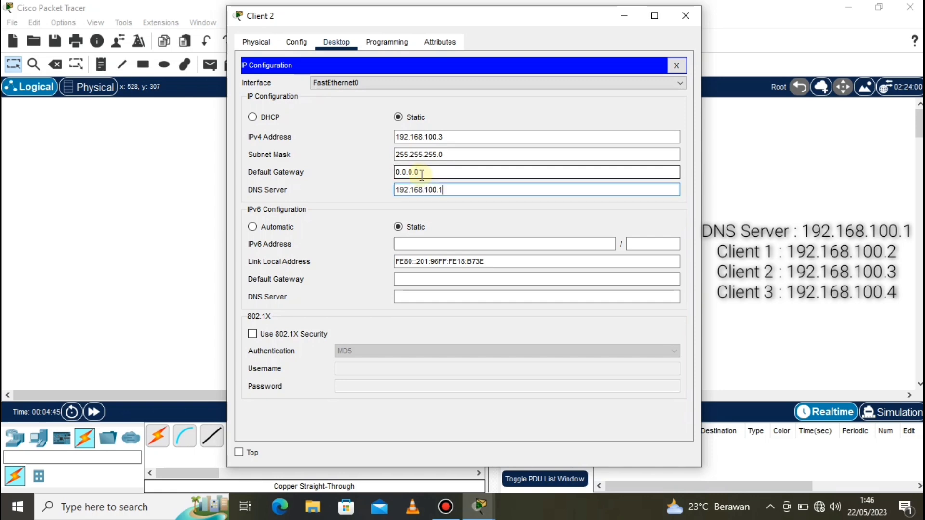
{"action": "left_click", "coordinate": [686, 15]}
- Set Client 1's IPv4 DNS server to 192.168.100.1 and its default gateway to 0.0.0.0
{"action": "left_click", "coordinate": [261, 311]}
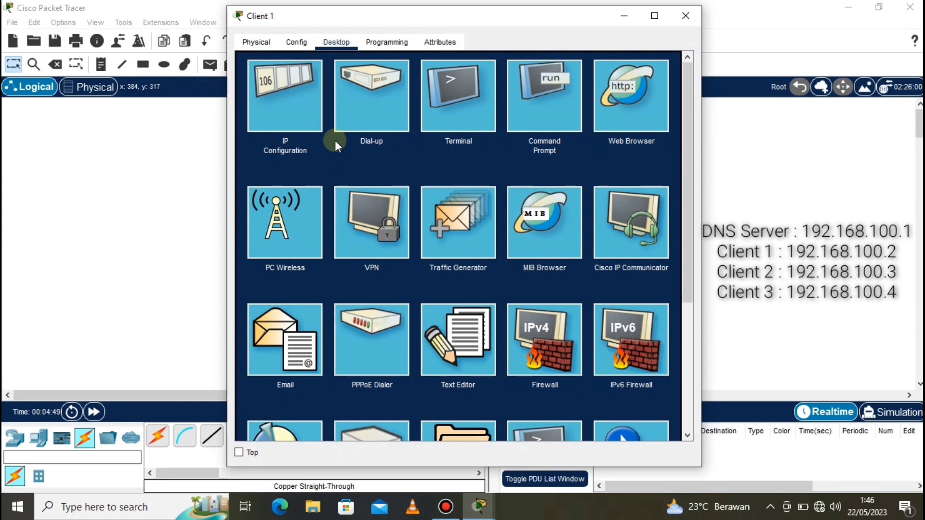
{"action": "left_click", "coordinate": [305, 108]}
{"action": "left_click", "coordinate": [437, 189]}
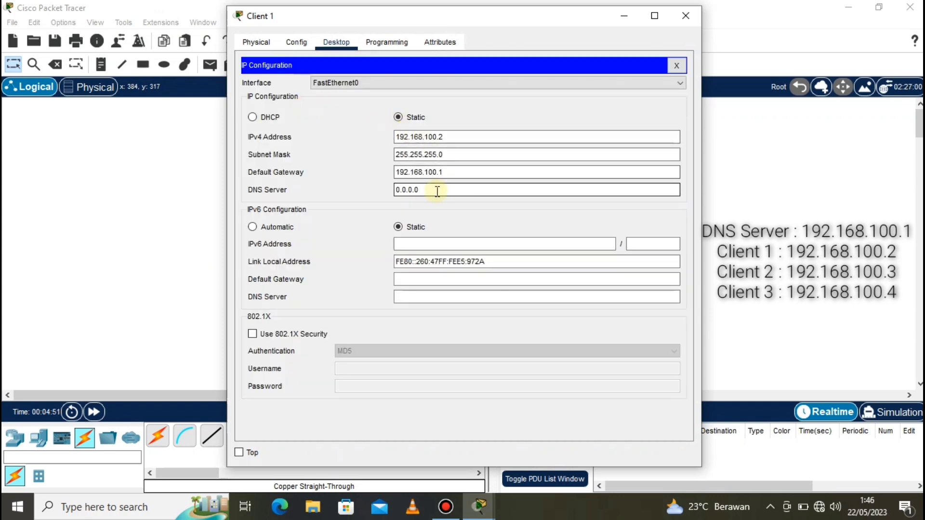
{"action": "double_click", "coordinate": [437, 191]}
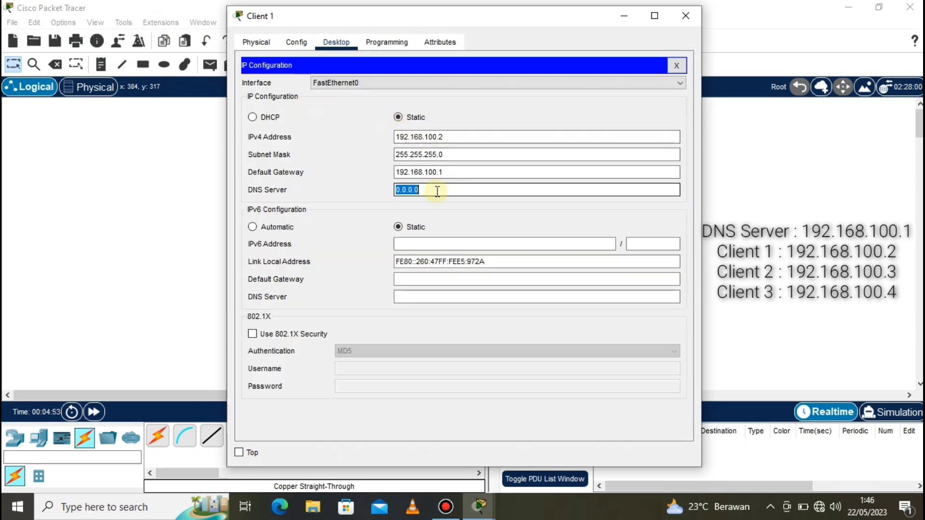
{"action": "key", "text": "ctrl+v"}
{"action": "left_click_drag", "start_coordinate": [449, 172], "coordinate": [374, 179]}
{"action": "type", "text": "0.0.0.0"}
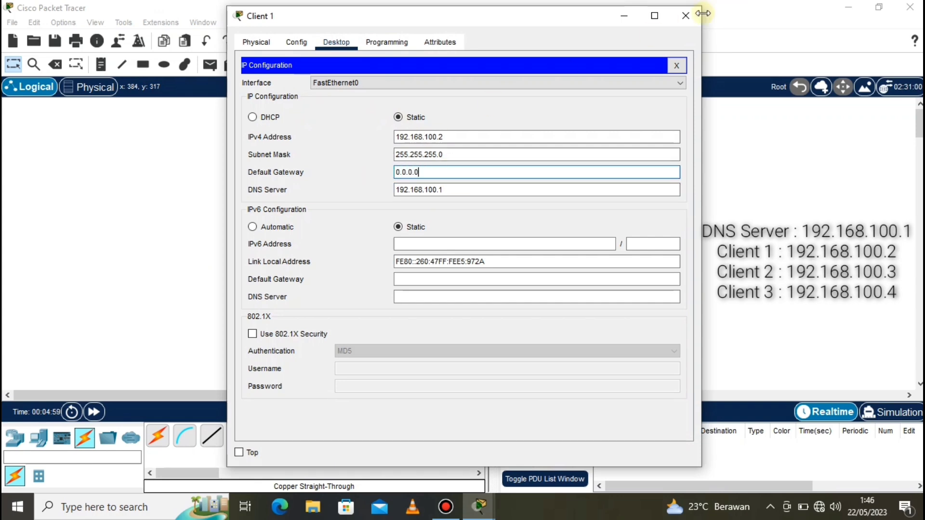
{"action": "left_click", "coordinate": [688, 18]}
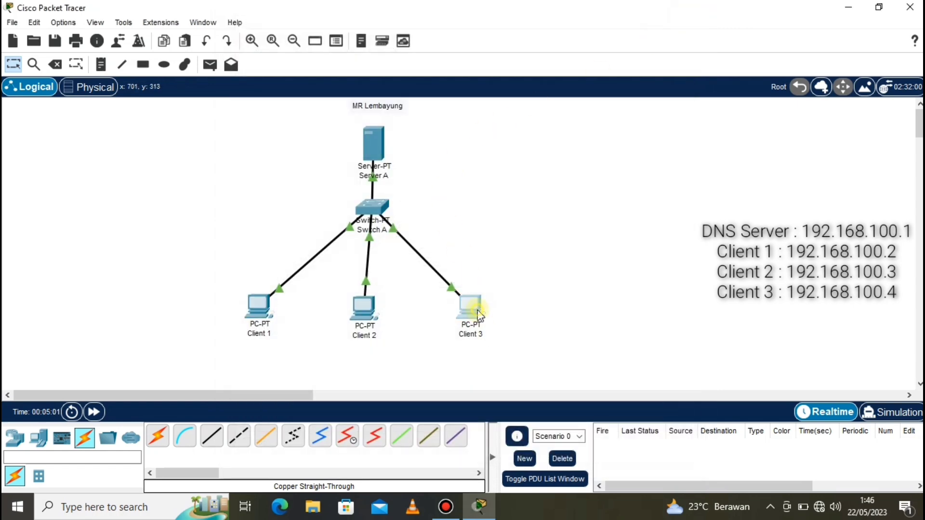
- Set Client 3's static IPv4 address to 192.168.100.4 with subnet mask 255.255.255.0
{"action": "left_click", "coordinate": [464, 303]}
{"action": "left_click", "coordinate": [333, 42]}
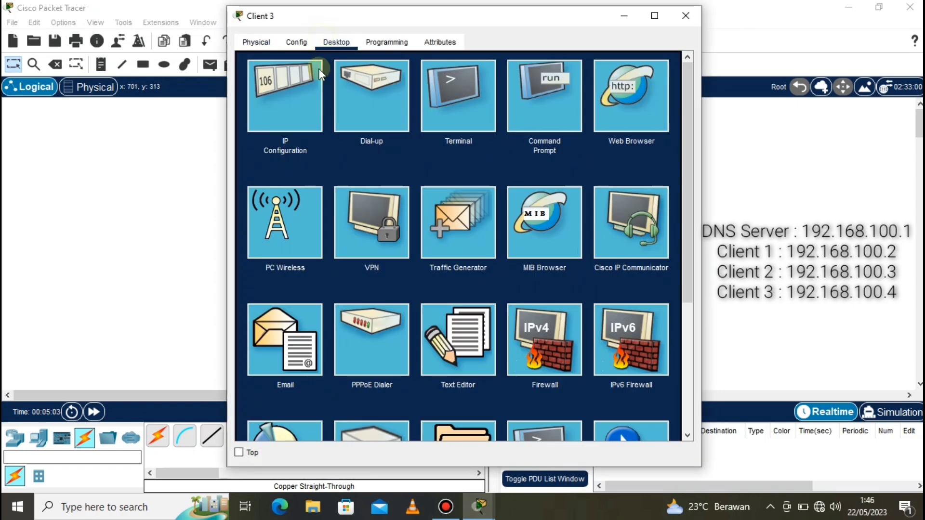
{"action": "left_click", "coordinate": [290, 80]}
{"action": "left_click", "coordinate": [425, 136]}
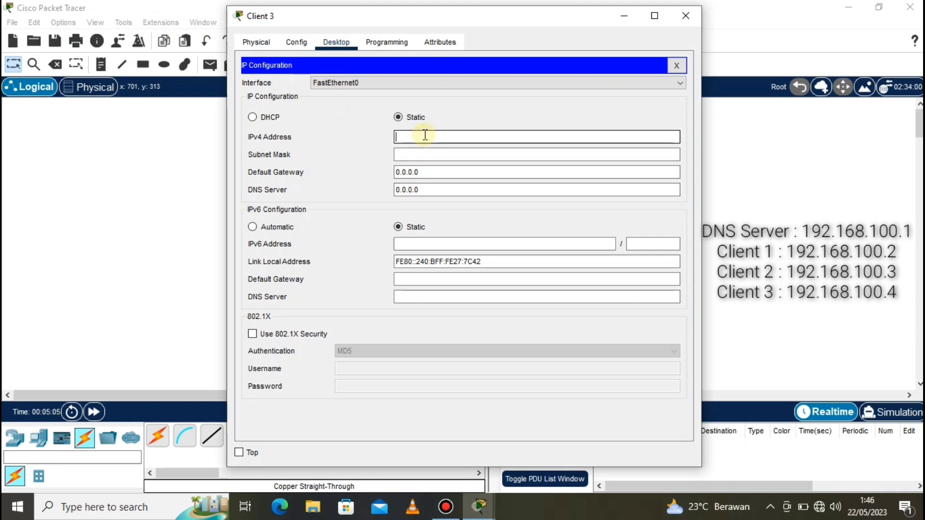
{"action": "type", "text": "192.168.100.4"}
{"action": "key", "text": "Tab"}
- Set Client 3's IPv4 DNS server to 192.168.100.1 and close its window
{"action": "key", "text": "Tab"}
{"action": "key", "text": "Tab"}
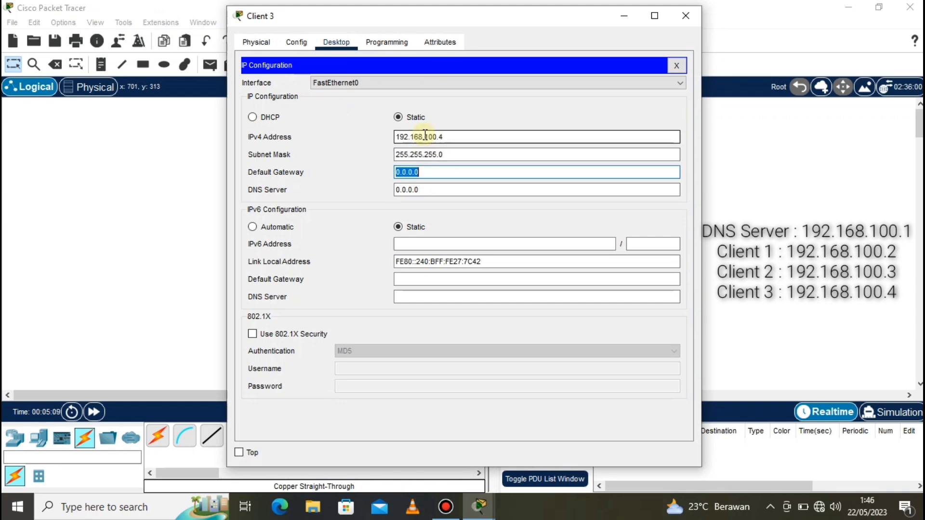
{"action": "type", "text": "192.168.100.1"}
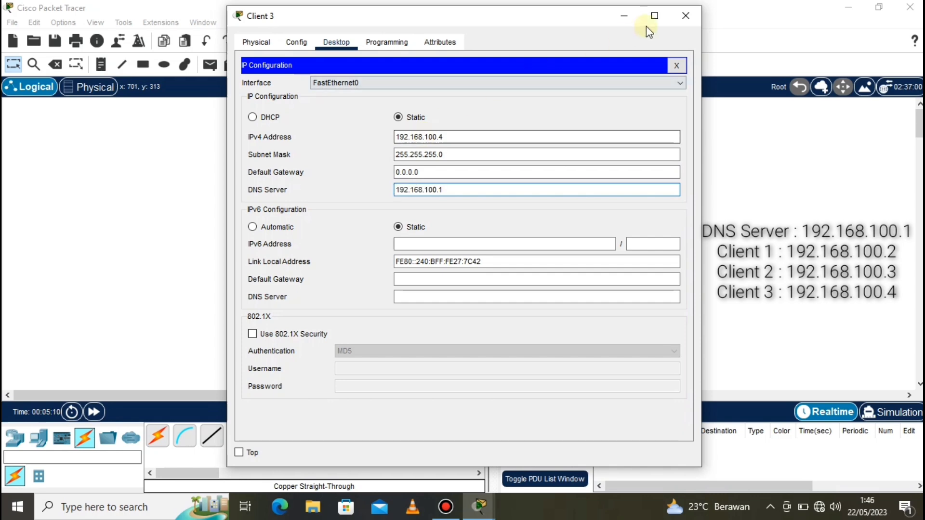
{"action": "left_click", "coordinate": [683, 17]}
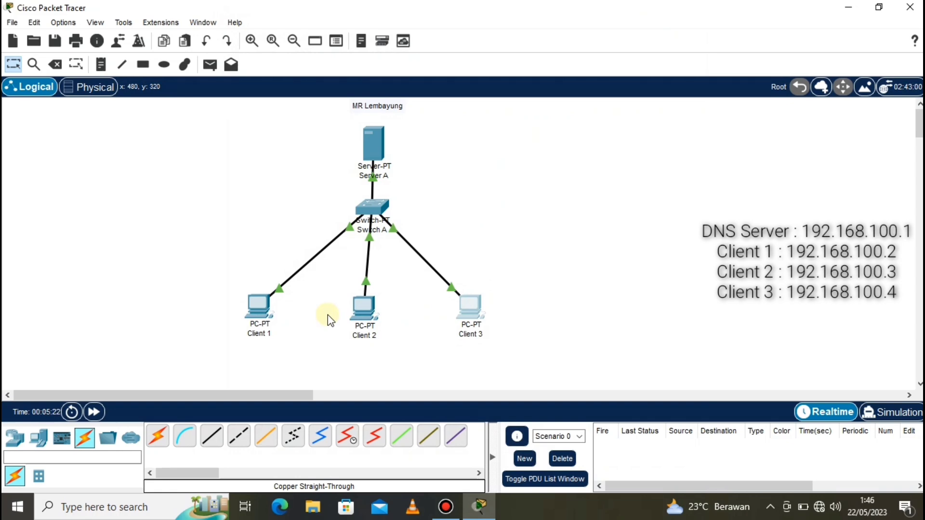
- Set Server A's static IPv4 address to 192.168.100.1
{"action": "left_click", "coordinate": [369, 143]}
{"action": "left_click", "coordinate": [376, 45]}
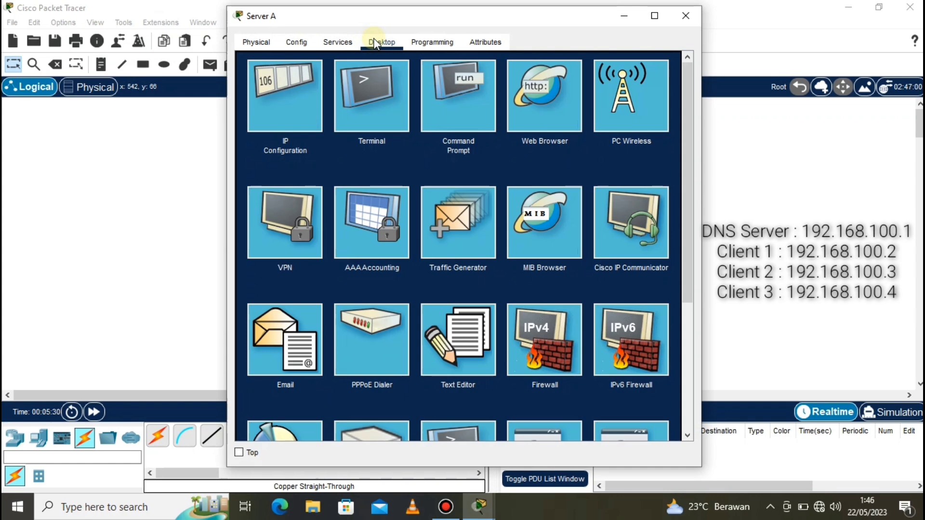
{"action": "left_click", "coordinate": [291, 111]}
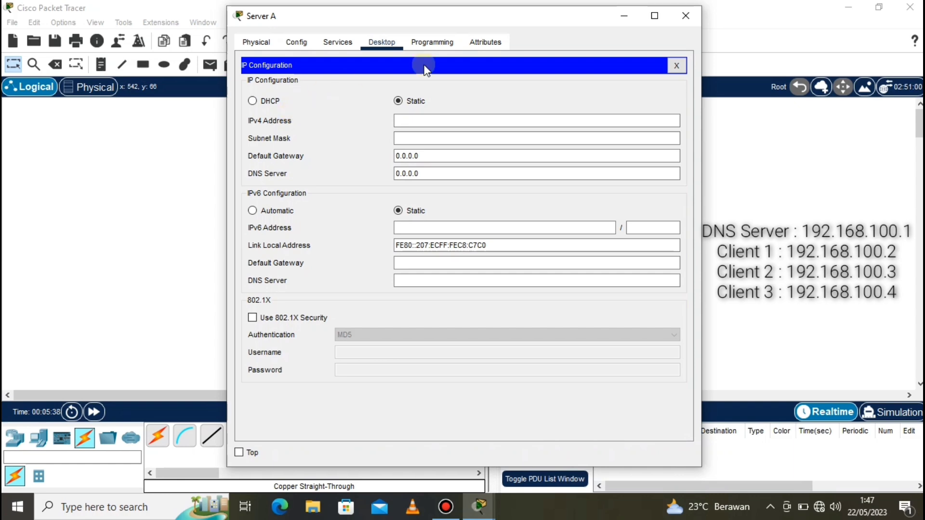
{"action": "left_click", "coordinate": [445, 118]}
{"action": "type", "text": "192.168.100.1"}
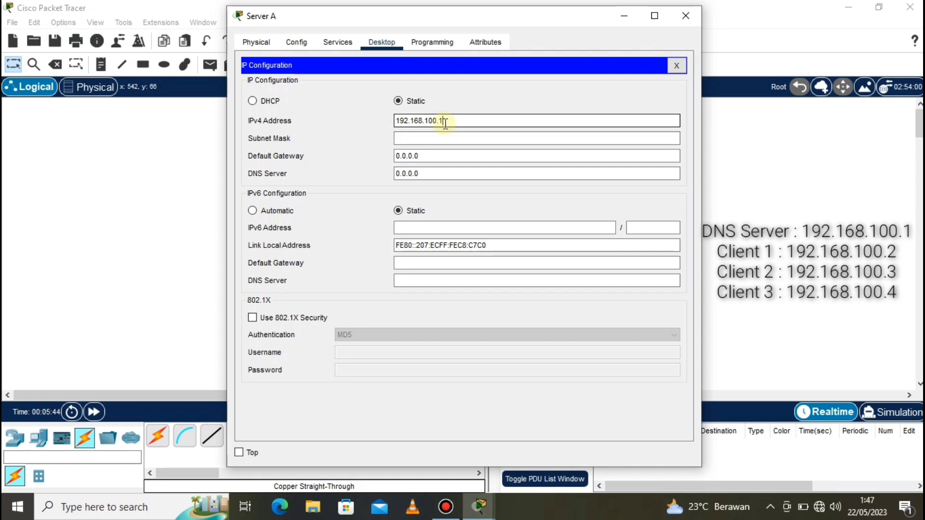
- Set Server A's subnet mask to 255.255.255.0 and close its IP configuration
{"action": "left_click", "coordinate": [438, 142]}
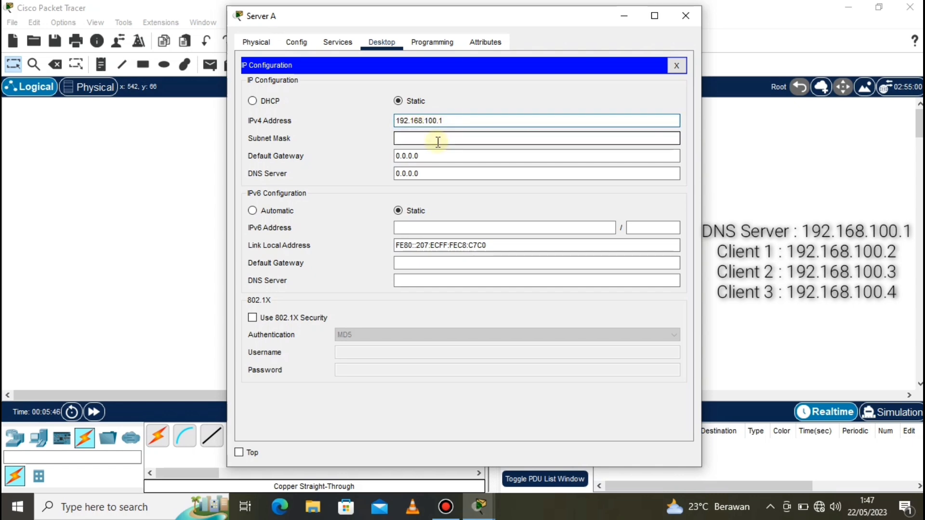
{"action": "left_click", "coordinate": [477, 138]}
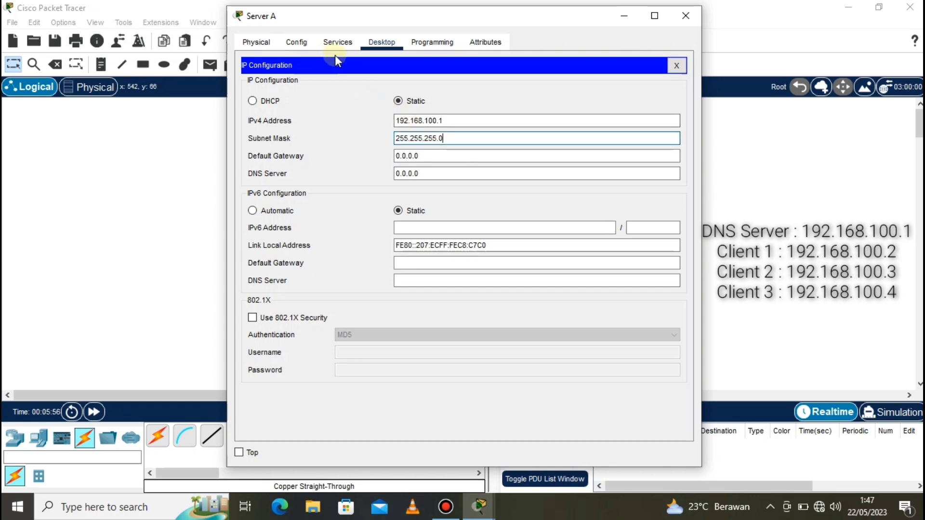
{"action": "left_click", "coordinate": [676, 65]}
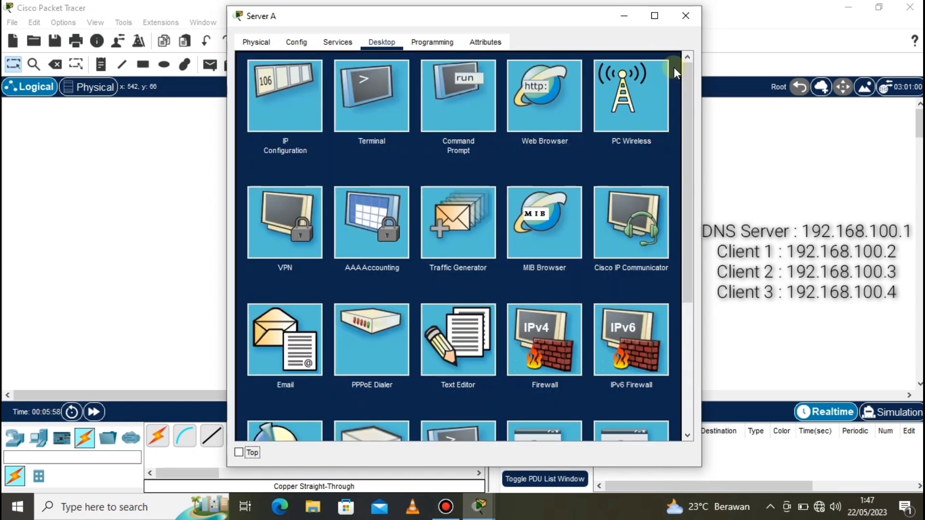
- Examine the source of index.html in Server A's HTTP service and minimize the server window
{"action": "left_click", "coordinate": [330, 44]}
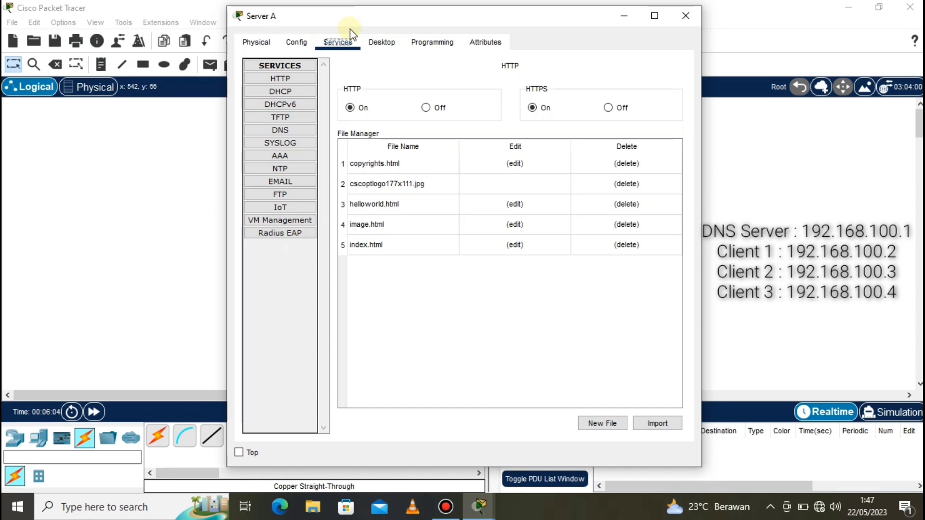
{"action": "left_click", "coordinate": [308, 79]}
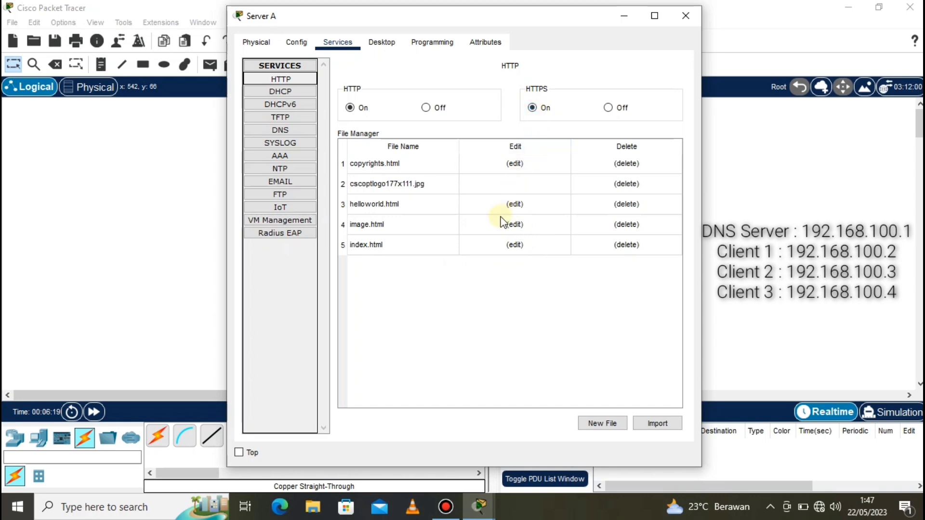
{"action": "left_click", "coordinate": [514, 246]}
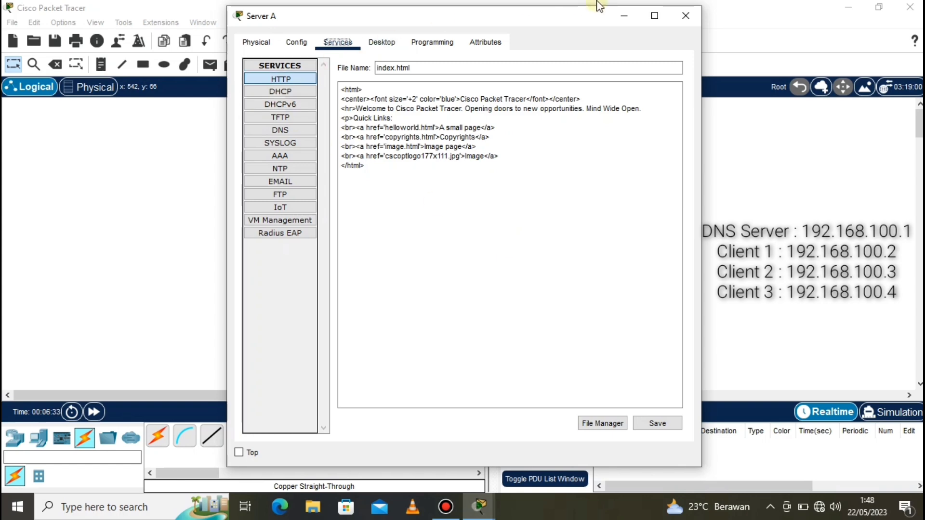
{"action": "left_click", "coordinate": [625, 15]}
- Ping the DNS server at 192.168.100.1 from Client 1's Command Prompt and interrupt the ping
{"action": "left_click", "coordinate": [260, 314]}
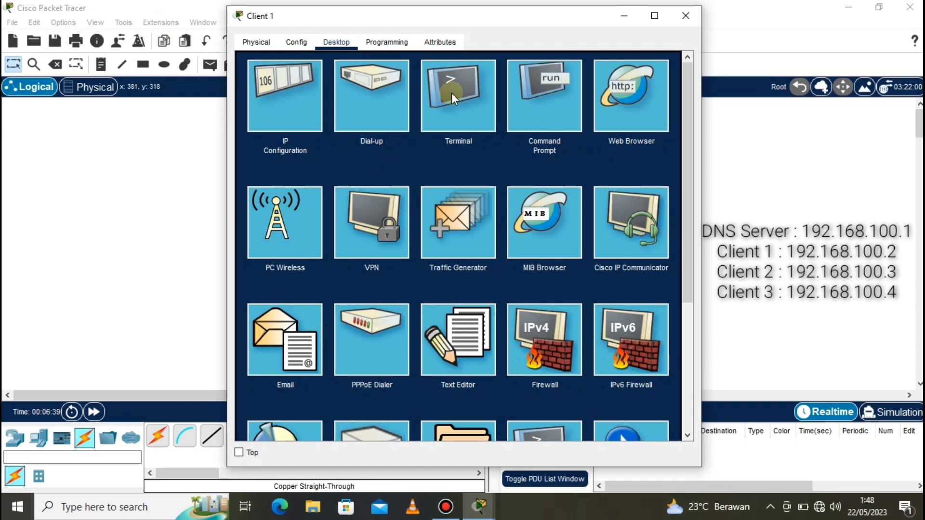
{"action": "left_click", "coordinate": [532, 93]}
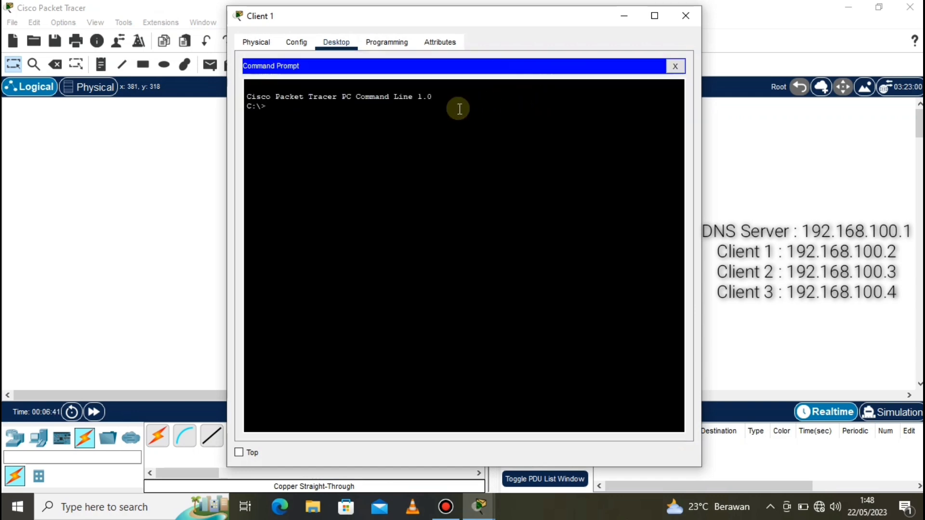
{"action": "type", "text": "pi"}
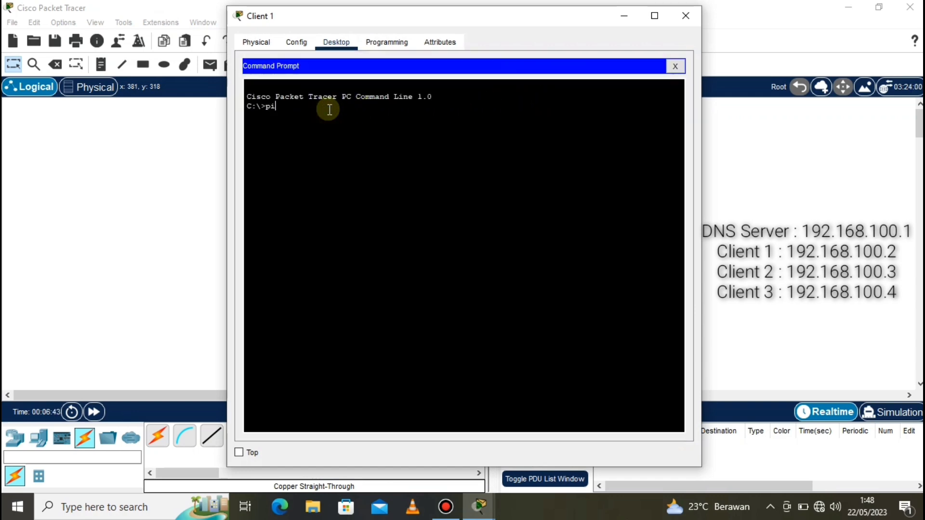
{"action": "type", "text": "ng 192.168.100.1"}
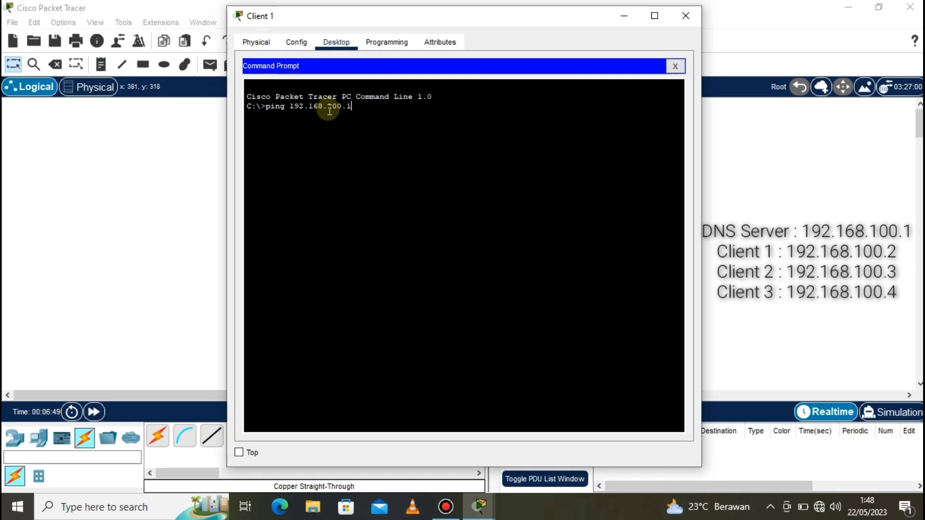
{"action": "key", "text": "Return"}
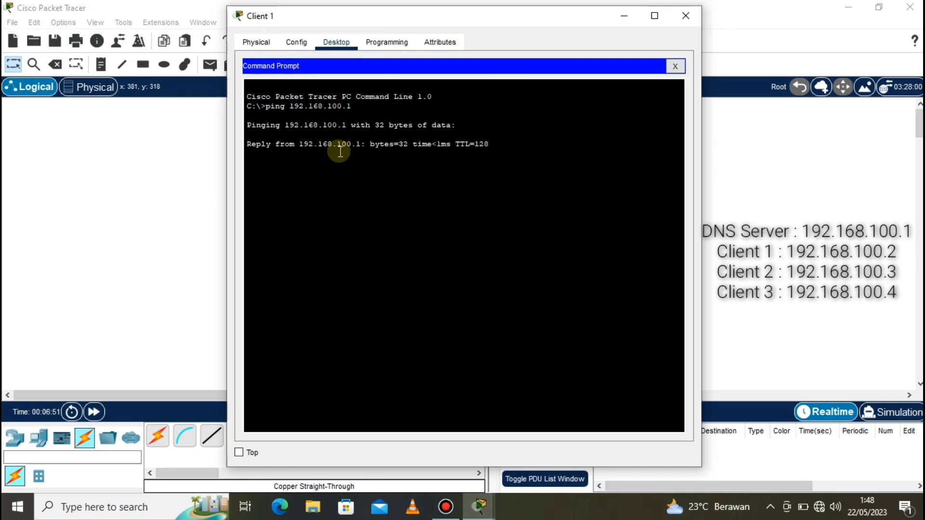
{"action": "key", "text": "ctrl+c"}
- Ping 192.168.100.2 from Client 1 by reusing the previous command, and interrupt the ping
{"action": "key", "text": "Up"}
{"action": "key", "text": "BackSpace"}
{"action": "type", "text": "2"}
{"action": "key", "text": "Return"}
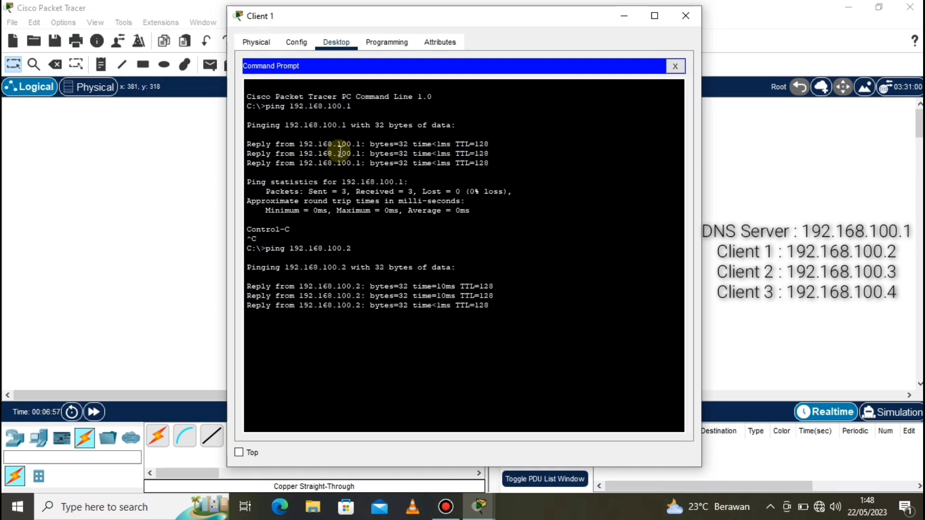
{"action": "key", "text": "ctrl+c"}
- Ping Client 2 at 192.168.100.3 from Client 1, interrupt the ping, and close Client 1's window
{"action": "key", "text": "Up"}
{"action": "key", "text": "BackSpace"}
{"action": "type", "text": "3"}
{"action": "key", "text": "Return"}
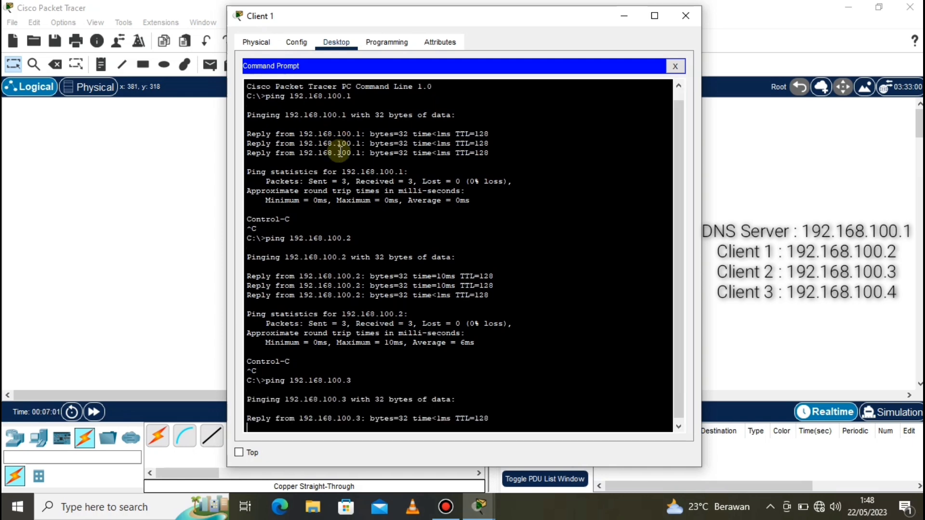
{"action": "key", "text": "ctrl+c"}
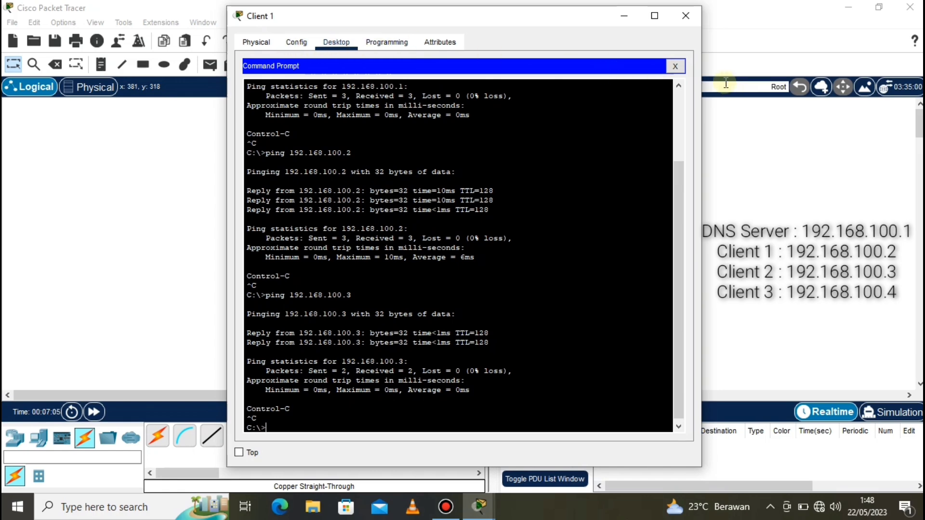
{"action": "left_click", "coordinate": [675, 66]}
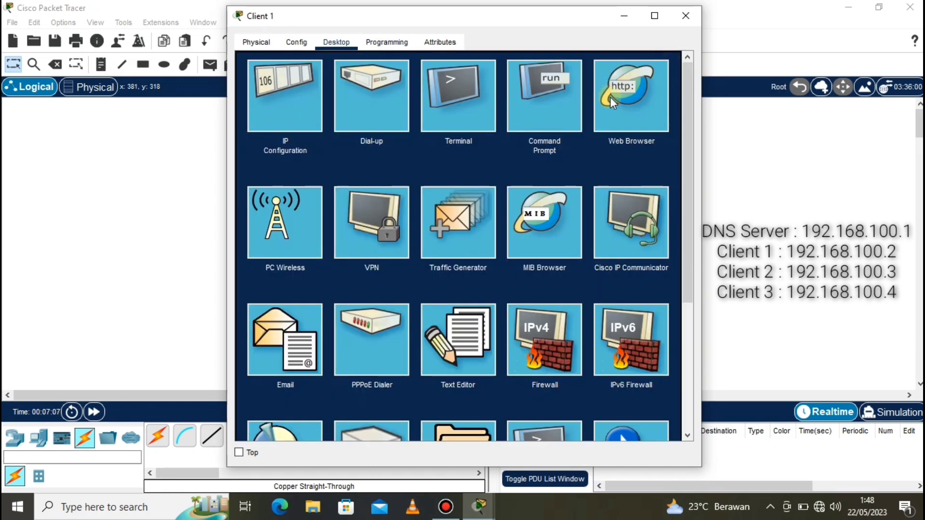
{"action": "left_click", "coordinate": [684, 16]}
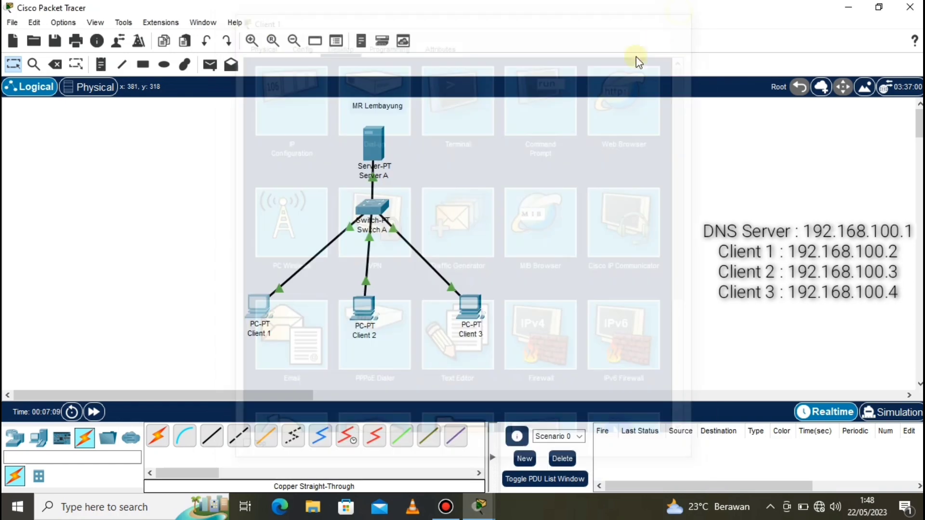
- Load the page at 192.168.100.1 in Client 1's Web Browser
{"action": "left_click", "coordinate": [262, 305]}
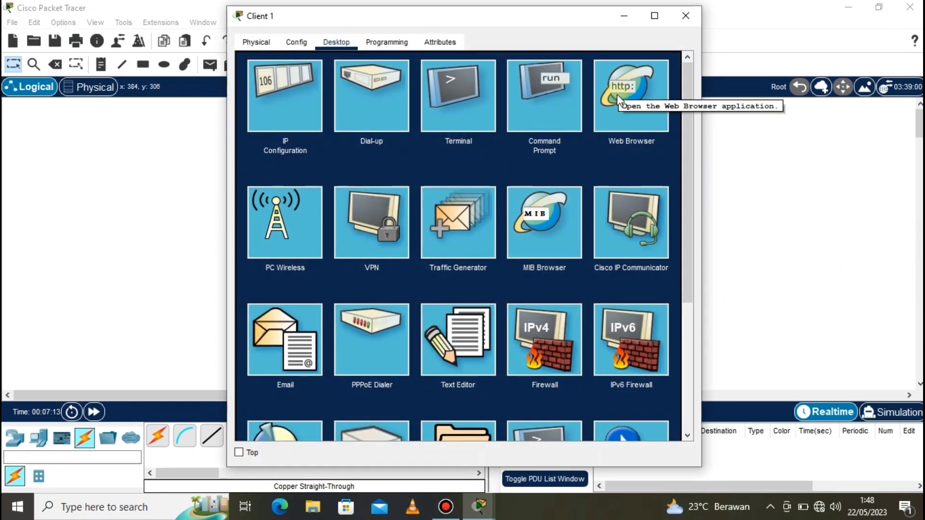
{"action": "left_click", "coordinate": [614, 113]}
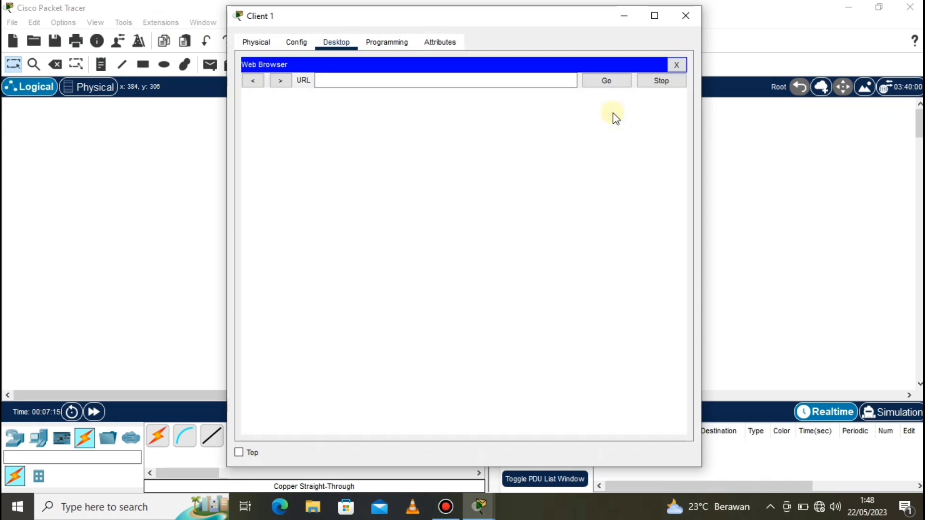
{"action": "left_click", "coordinate": [412, 84]}
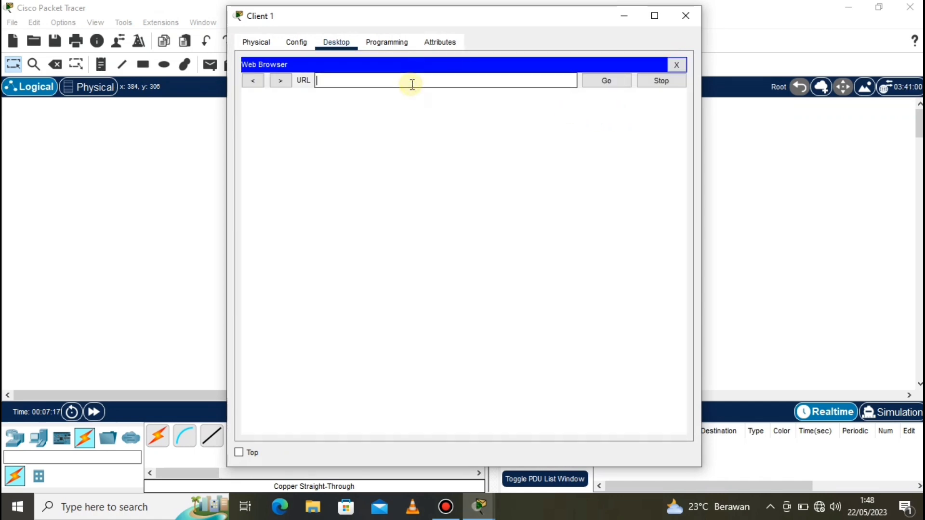
{"action": "type", "text": "192.168.100.1"}
{"action": "key", "text": "Return"}
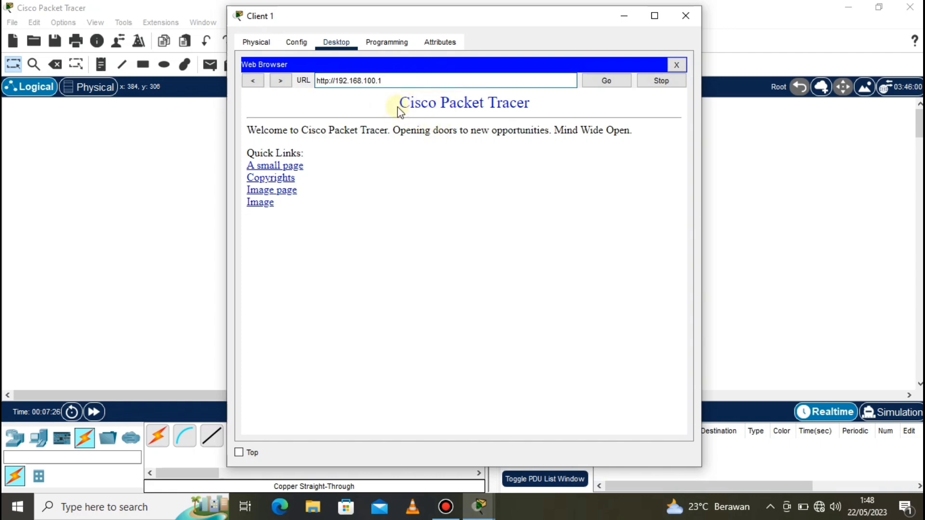
- Examine the heading, welcome line and quick links of the default web page, and close Client 1's window
{"action": "left_click", "coordinate": [549, 100]}
{"action": "left_click_drag", "start_coordinate": [532, 102], "coordinate": [399, 97]}
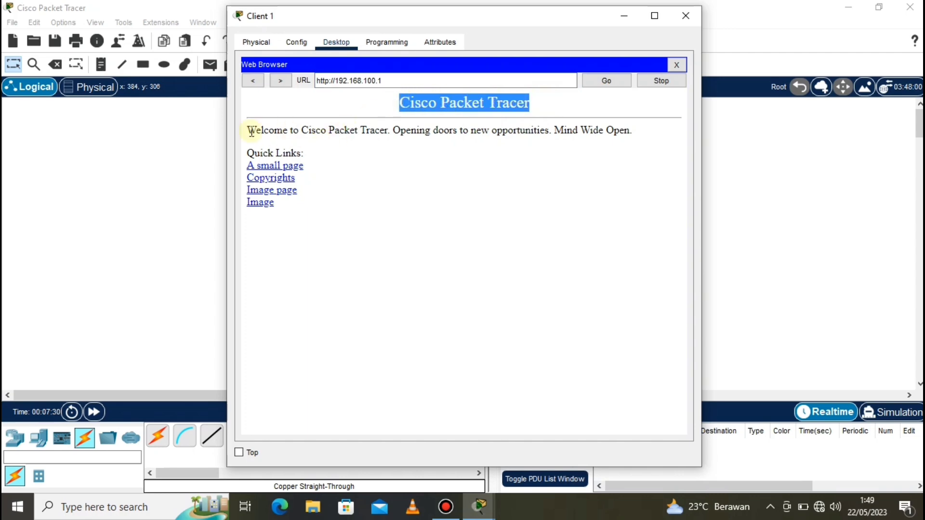
{"action": "left_click_drag", "start_coordinate": [247, 128], "coordinate": [334, 151]}
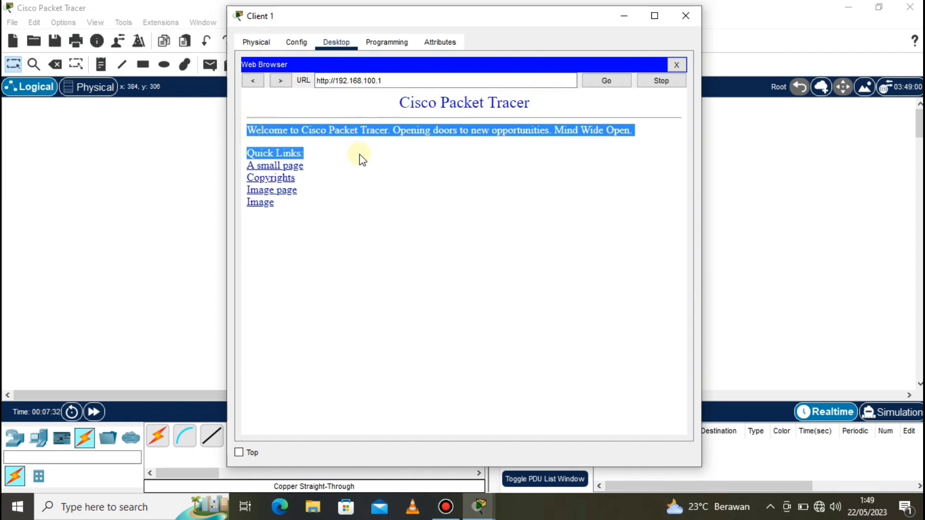
{"action": "left_click", "coordinate": [692, 25]}
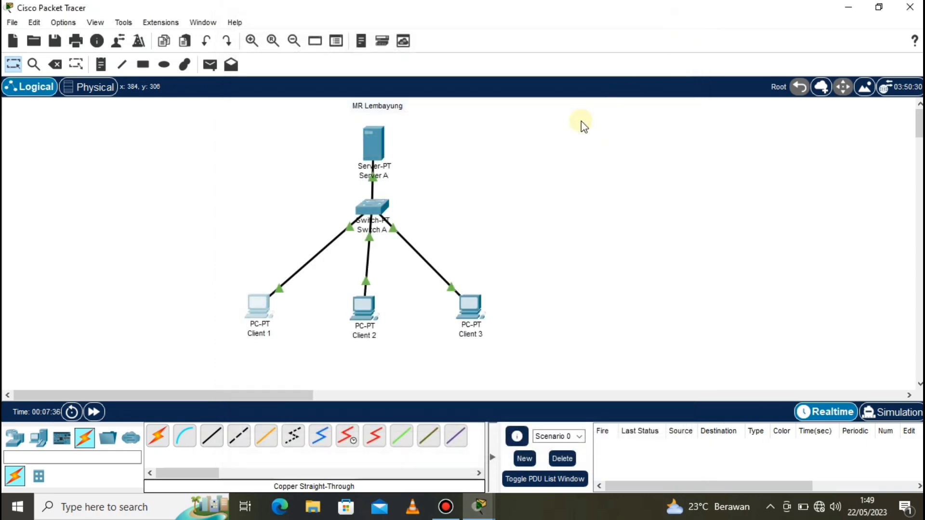
- Open index.html for editing in Server A's HTTP service and replace the blue "Cisco Packet Tracer" heading with the channel name
{"action": "left_click", "coordinate": [378, 136]}
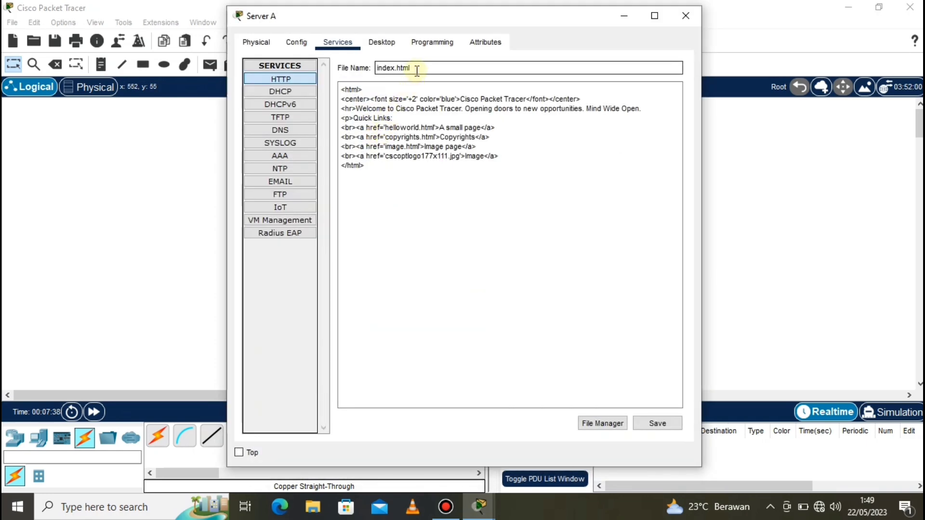
{"action": "left_click", "coordinate": [291, 79]}
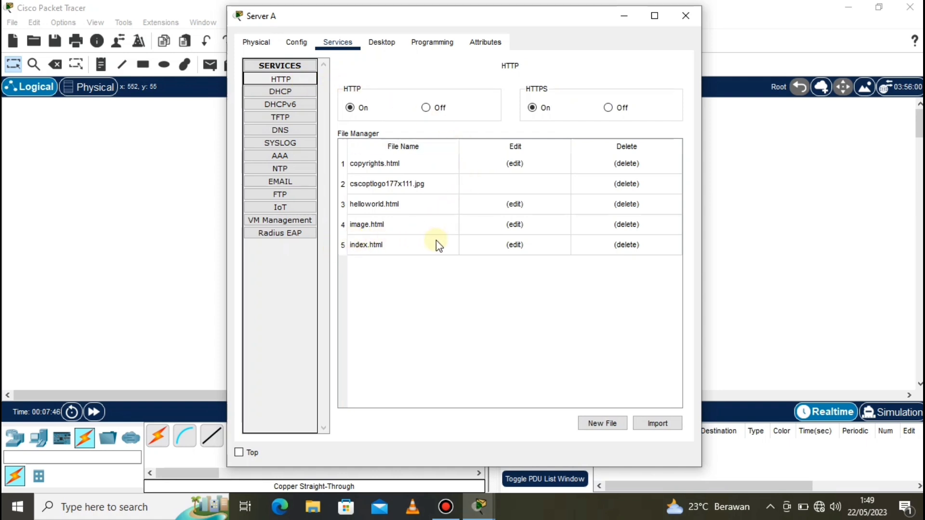
{"action": "left_click", "coordinate": [524, 250]}
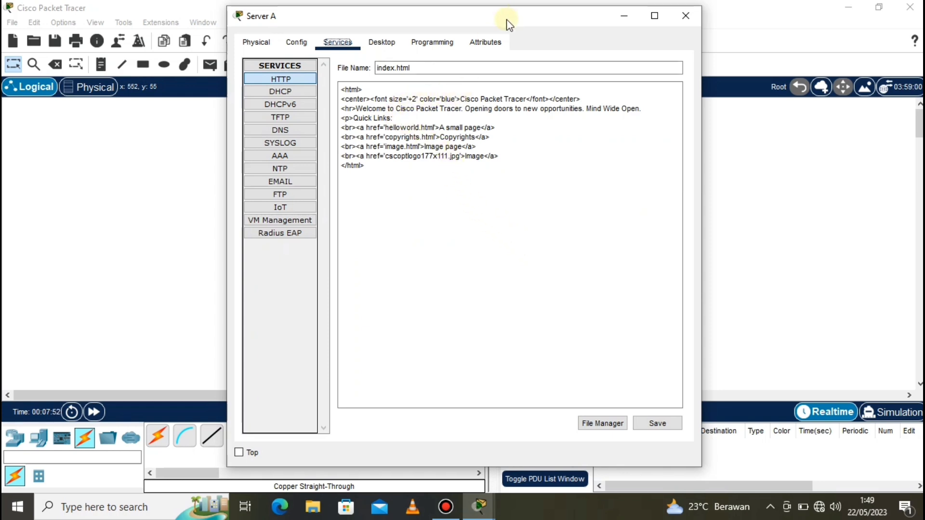
{"action": "left_click_drag", "start_coordinate": [509, 24], "coordinate": [332, 27]}
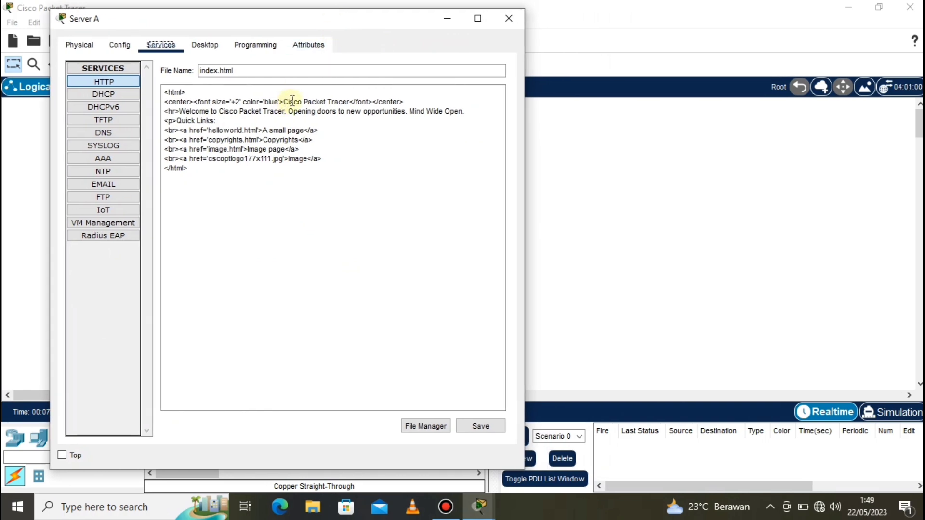
{"action": "mouse_move", "coordinate": [284, 102]}
{"action": "left_mouse_down"}
{"action": "mouse_move", "coordinate": [338, 94]}
{"action": "mouse_move", "coordinate": [350, 101]}
{"action": "left_mouse_up"}
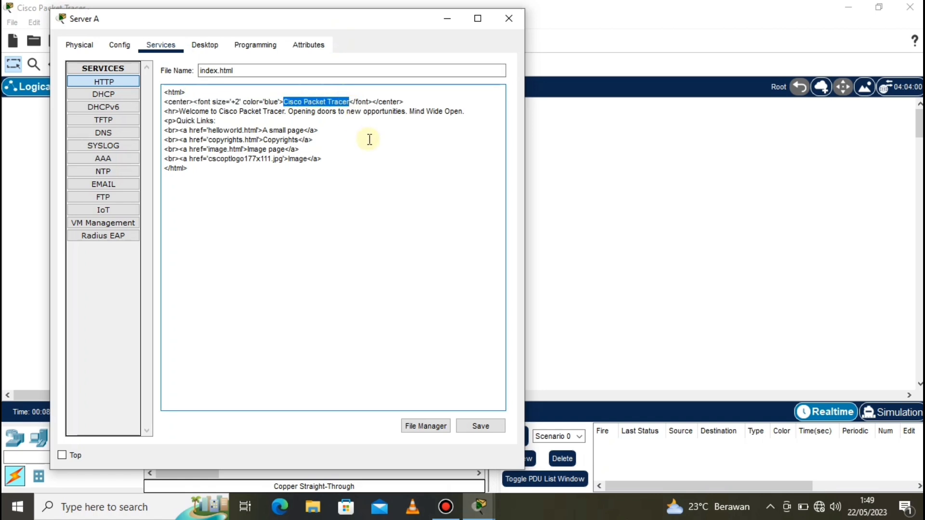
{"action": "type", "text": "MR L"}
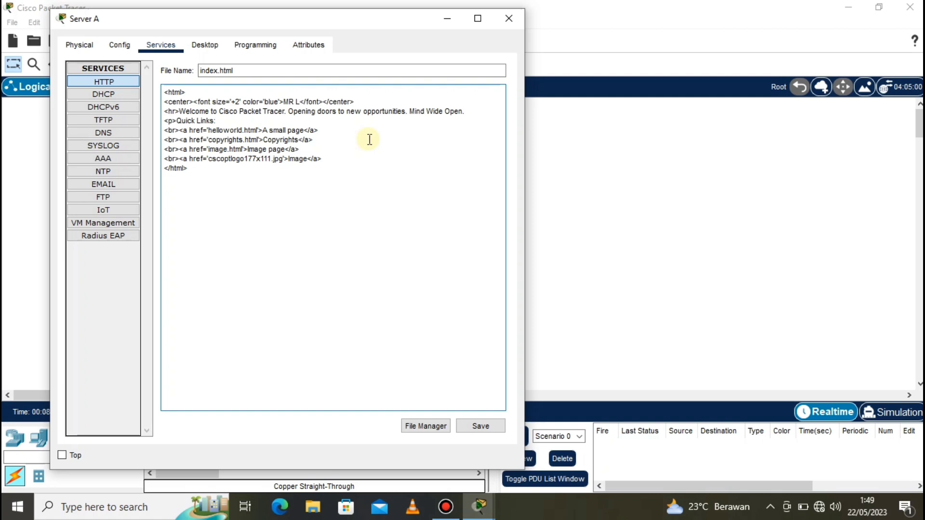
{"action": "type", "text": "embayung"}
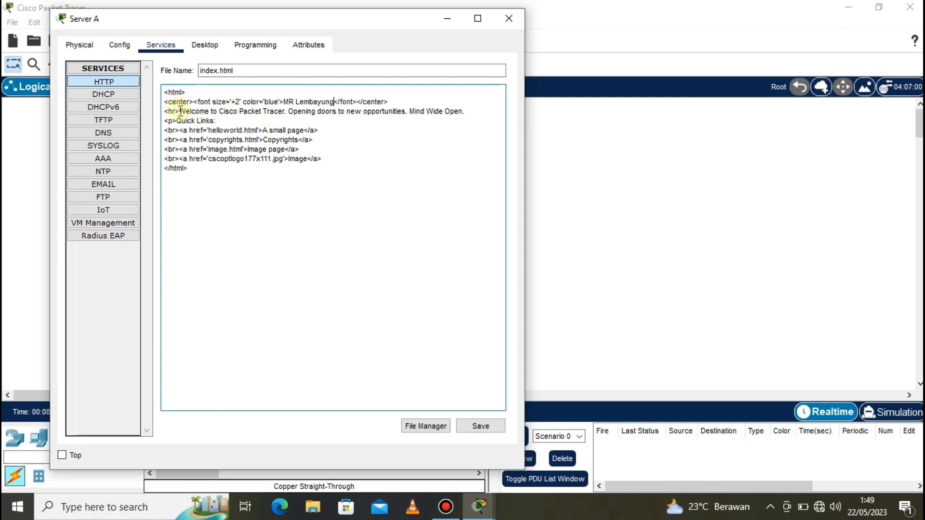
- Change the welcome line in index.html to "Welcome to My Youtube Channel."
{"action": "left_click_drag", "start_coordinate": [220, 112], "coordinate": [464, 114]}
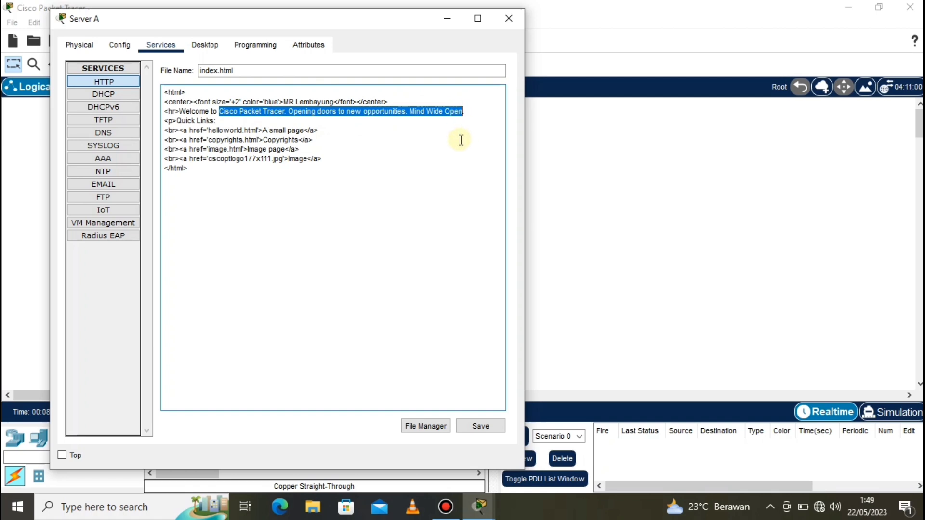
{"action": "type", "text": "My Y"}
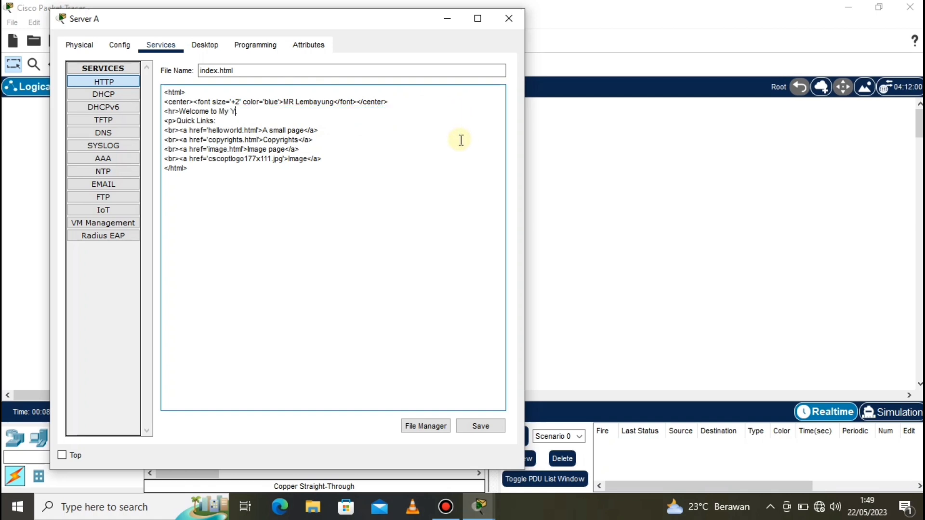
{"action": "type", "text": "outube Channel"}
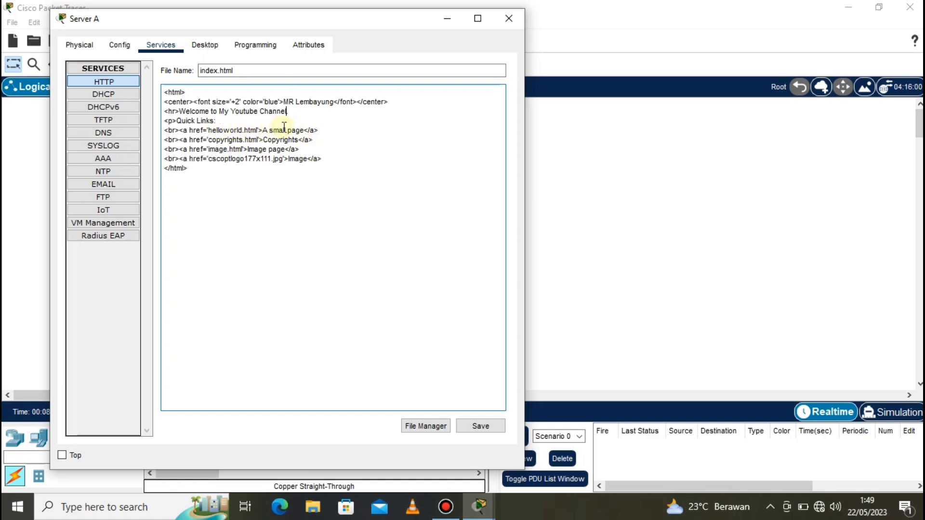
{"action": "type", "text": "."}
- Replace the helloworld.html link text "A small page" in index.html with "Like"
{"action": "mouse_move", "coordinate": [263, 131]}
{"action": "left_mouse_down"}
{"action": "mouse_move", "coordinate": [303, 131]}
{"action": "mouse_move", "coordinate": [268, 130]}
{"action": "left_mouse_up"}
{"action": "type", "text": "Like"}
{"action": "left_click", "coordinate": [270, 130]}
{"action": "key", "text": "BackSpace"}
{"action": "key", "text": "BackSpace"}
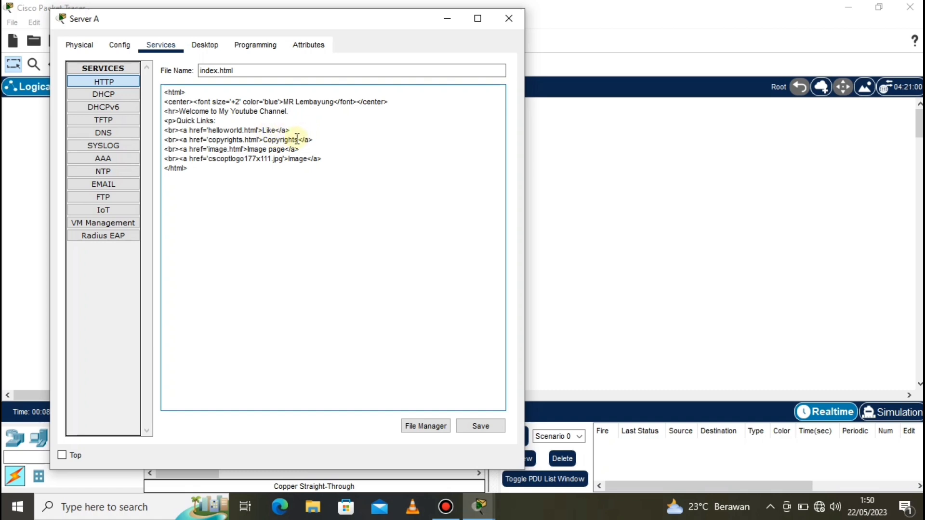
- Replace the copyrights.html link text "Copyrights" in index.html with "Comment"
{"action": "left_click_drag", "start_coordinate": [297, 140], "coordinate": [271, 141]}
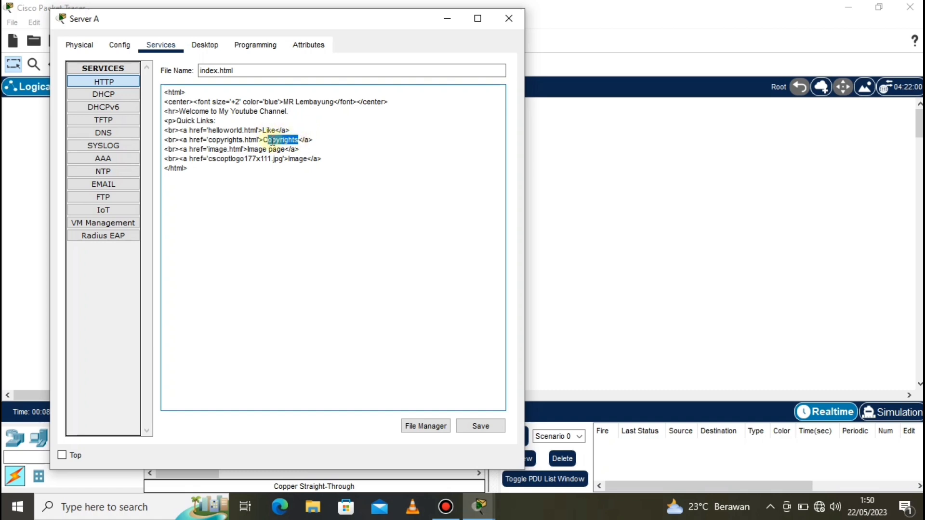
{"action": "type", "text": "ment"}
{"action": "left_click", "coordinate": [275, 140]}
{"action": "type", "text": "m"}
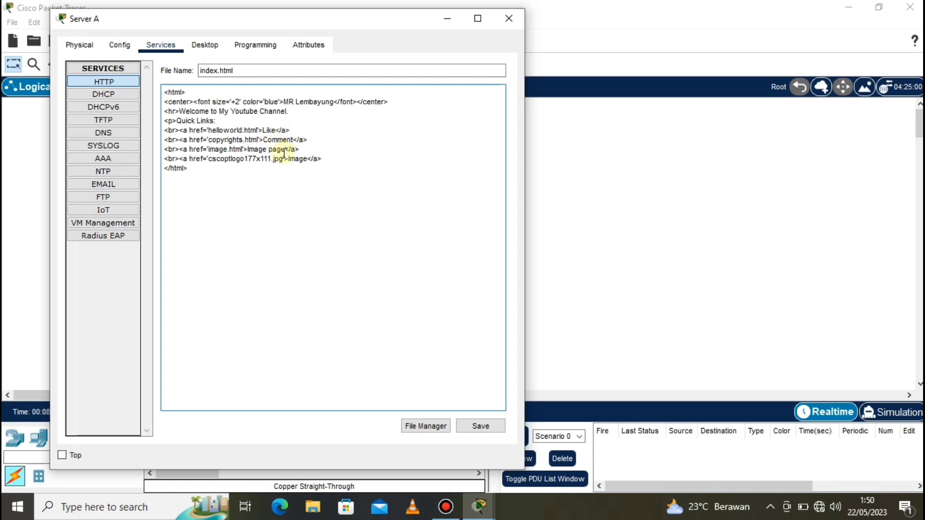
- Replace the image.html link text "Image page" in index.html with "Subcribe"
{"action": "left_click_drag", "start_coordinate": [281, 150], "coordinate": [249, 150]}
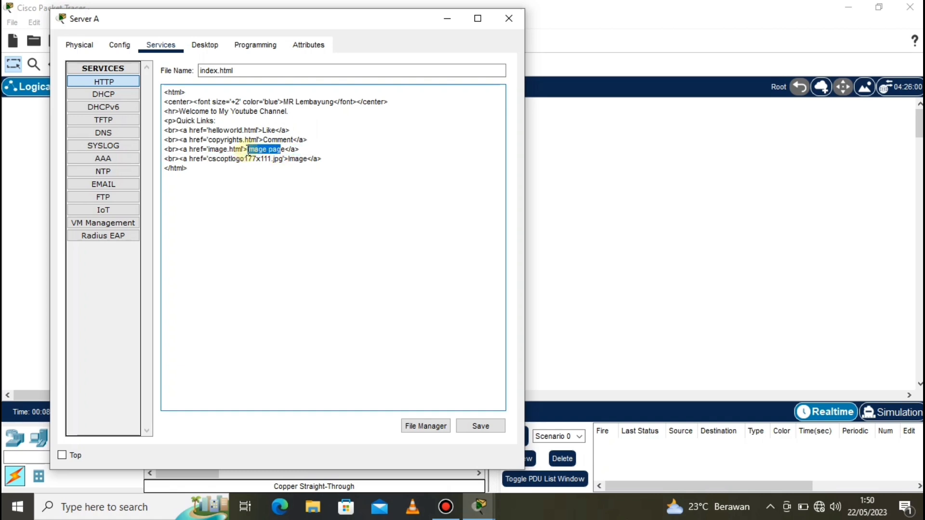
{"action": "key", "text": "BackSpace"}
{"action": "key", "text": "Delete"}
{"action": "type", "text": "Subcribe"}
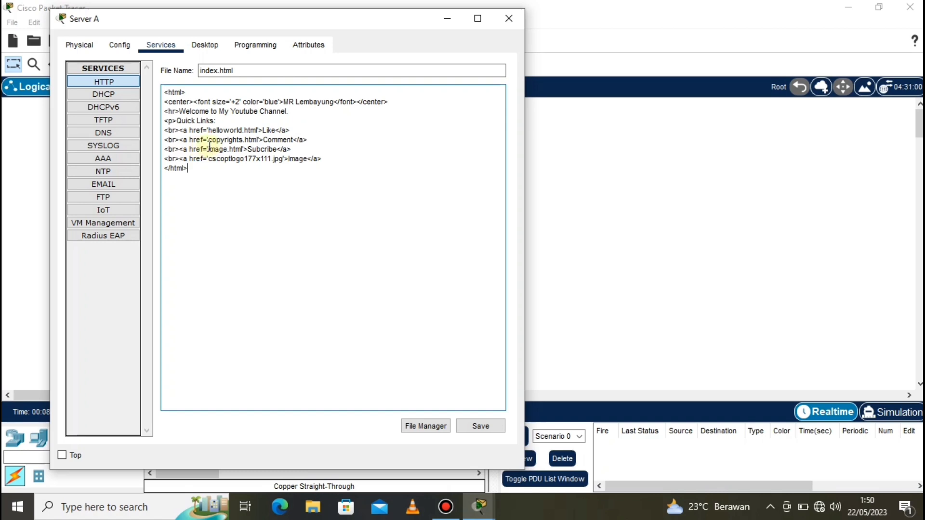
- Save index.html over the existing file and minimize Server A's window
{"action": "left_click_drag", "start_coordinate": [207, 131], "coordinate": [224, 149]}
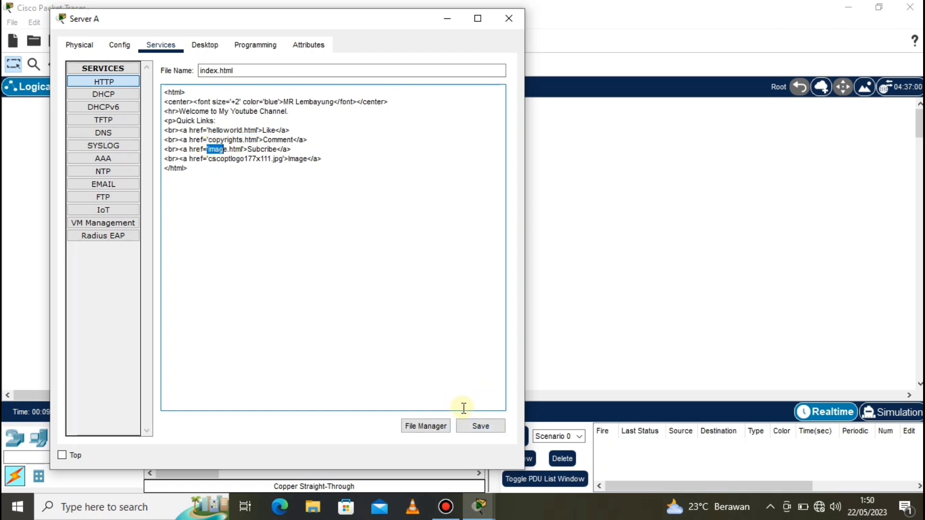
{"action": "left_click", "coordinate": [471, 425]}
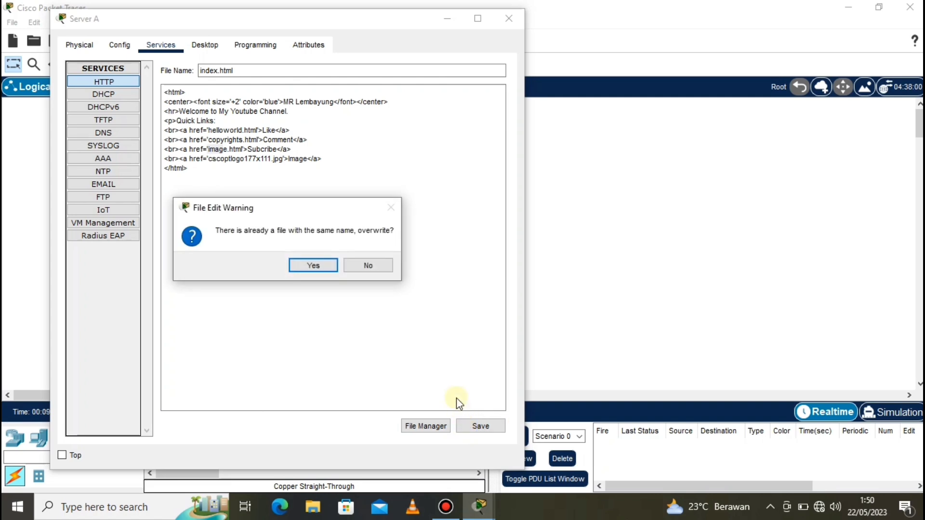
{"action": "left_click", "coordinate": [313, 266]}
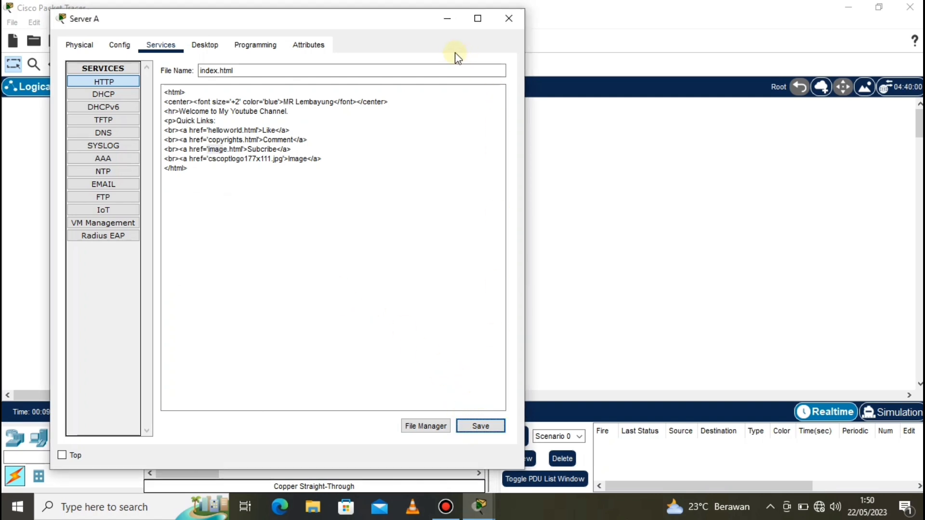
{"action": "left_click", "coordinate": [447, 19]}
- Load 192.168.100.1 in Client 1's web browser and examine the edited page and its address
{"action": "left_click", "coordinate": [262, 306]}
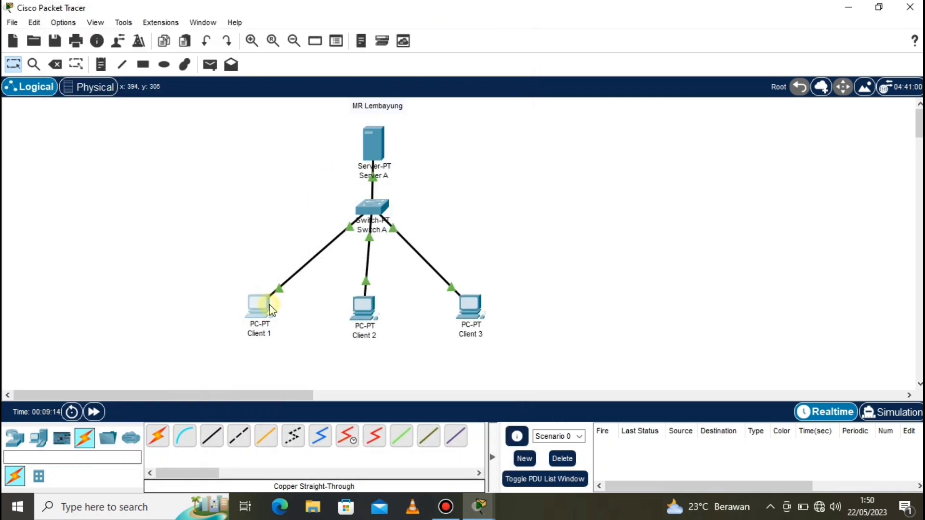
{"action": "left_click", "coordinate": [622, 106]}
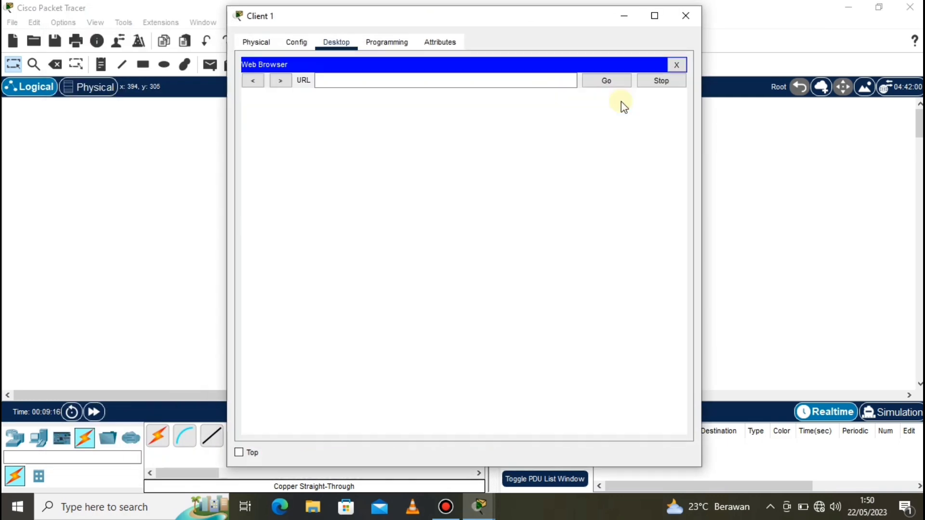
{"action": "left_click", "coordinate": [423, 81]}
{"action": "type", "text": "1"}
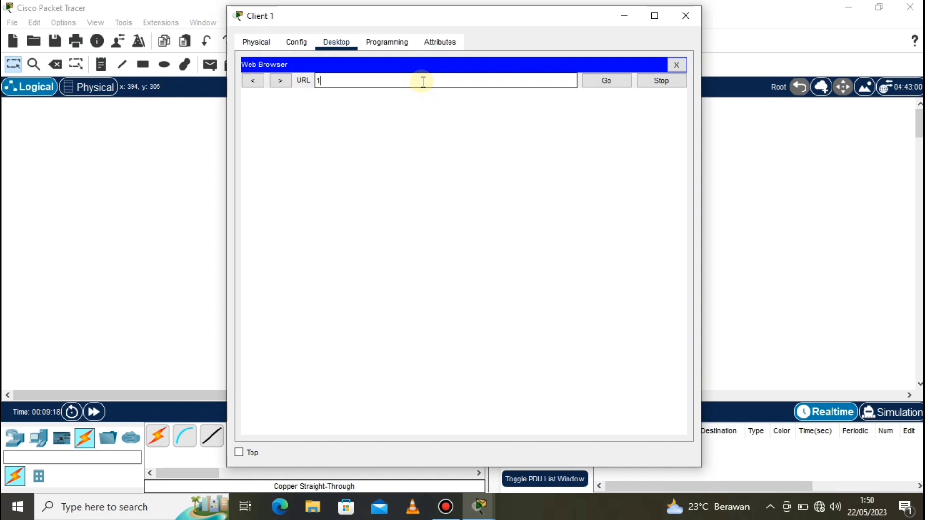
{"action": "type", "text": "92.168.100.1"}
{"action": "left_click", "coordinate": [593, 80]}
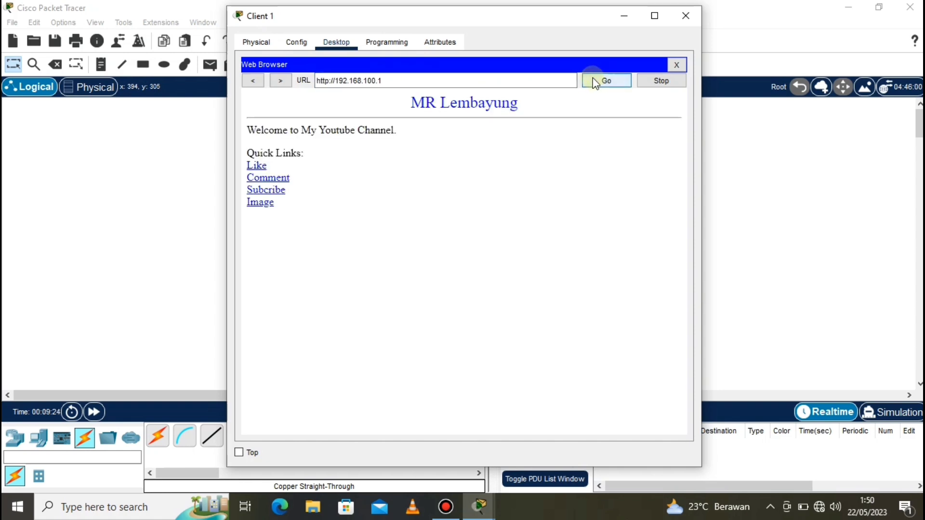
{"action": "left_click_drag", "start_coordinate": [399, 110], "coordinate": [529, 129]}
{"action": "left_click", "coordinate": [479, 129]}
{"action": "left_click", "coordinate": [399, 80]}
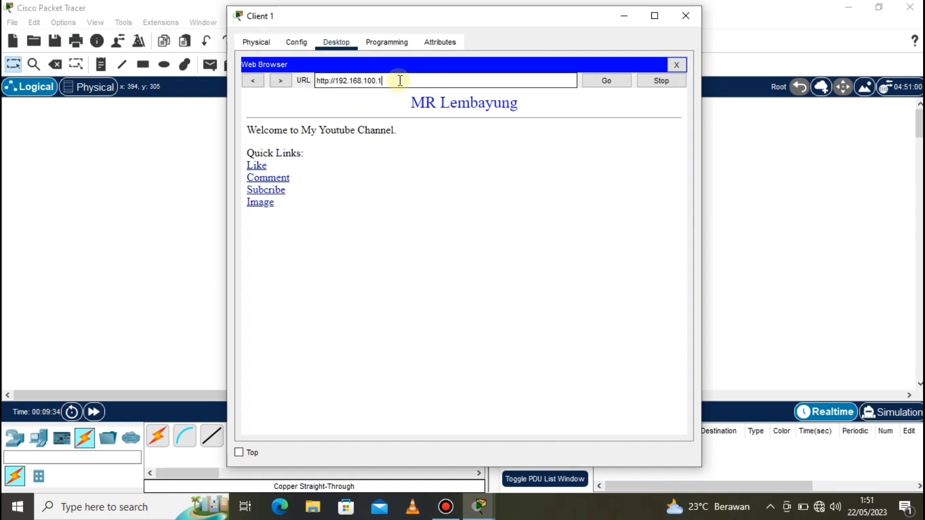
{"action": "left_click_drag", "start_coordinate": [400, 81], "coordinate": [316, 81]}
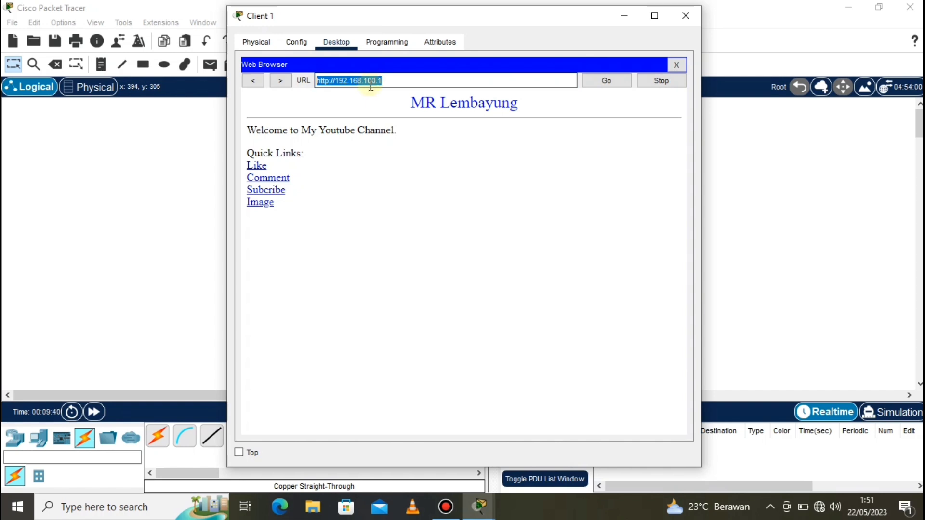
{"action": "left_click", "coordinate": [625, 16]}
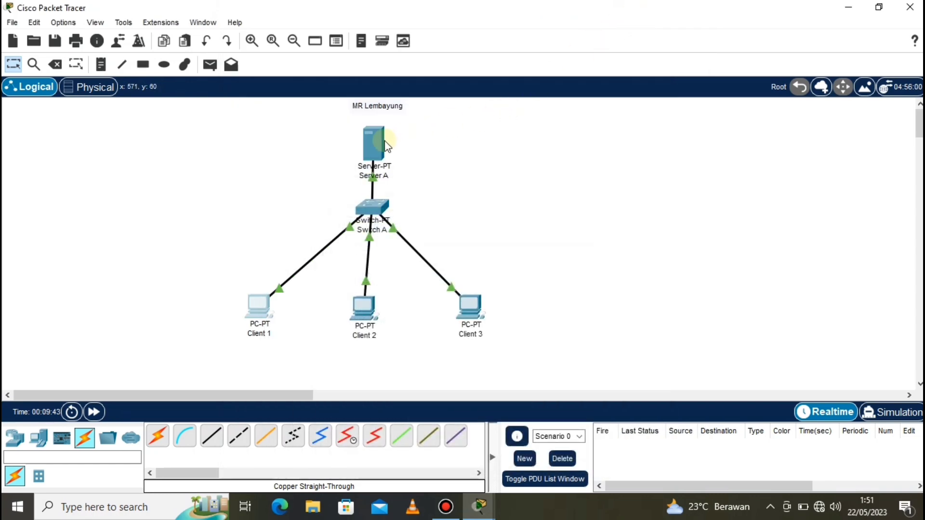
- Open Server A's DNS service settings and enter mrlembayung.info as the resource record name
{"action": "left_click", "coordinate": [384, 147]}
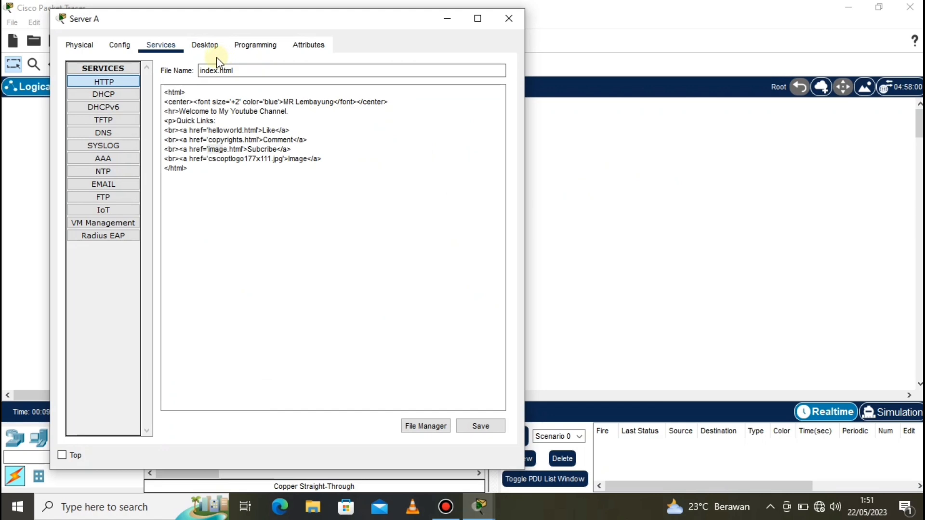
{"action": "left_click", "coordinate": [168, 47]}
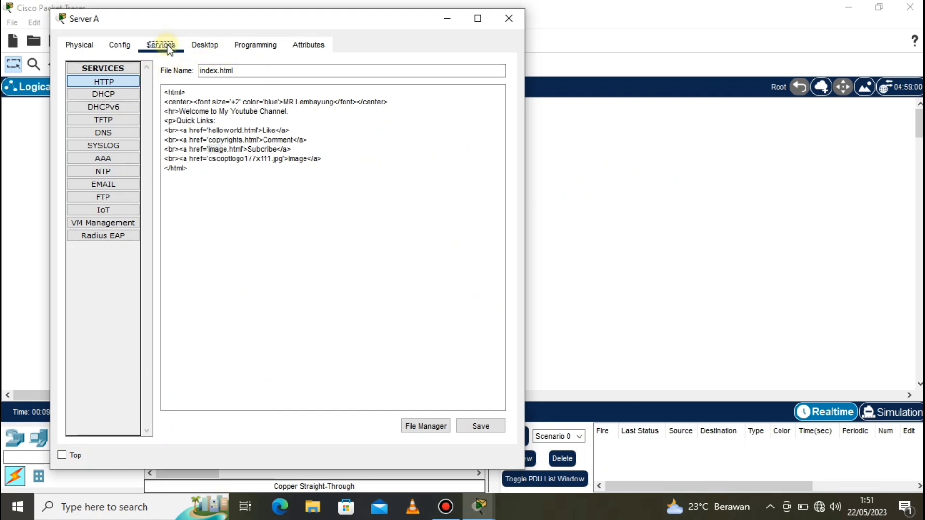
{"action": "left_click", "coordinate": [109, 132]}
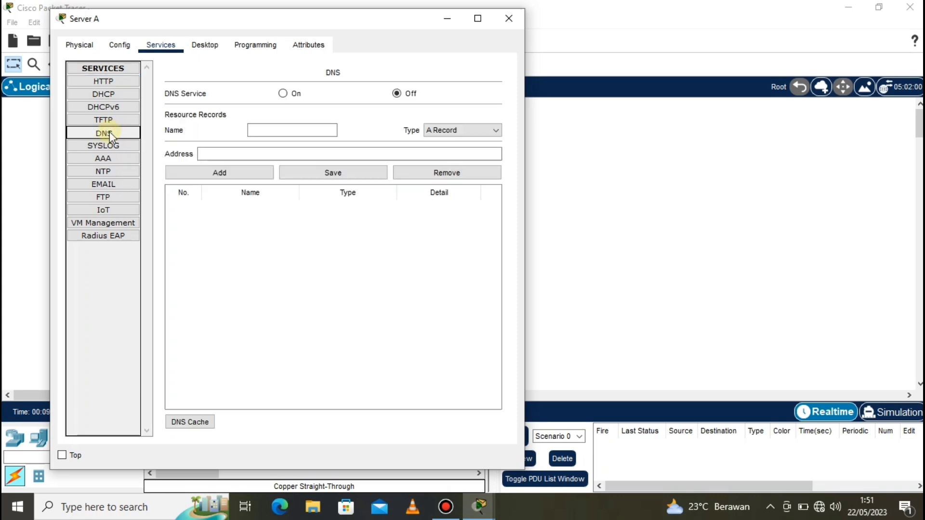
{"action": "left_click", "coordinate": [267, 129]}
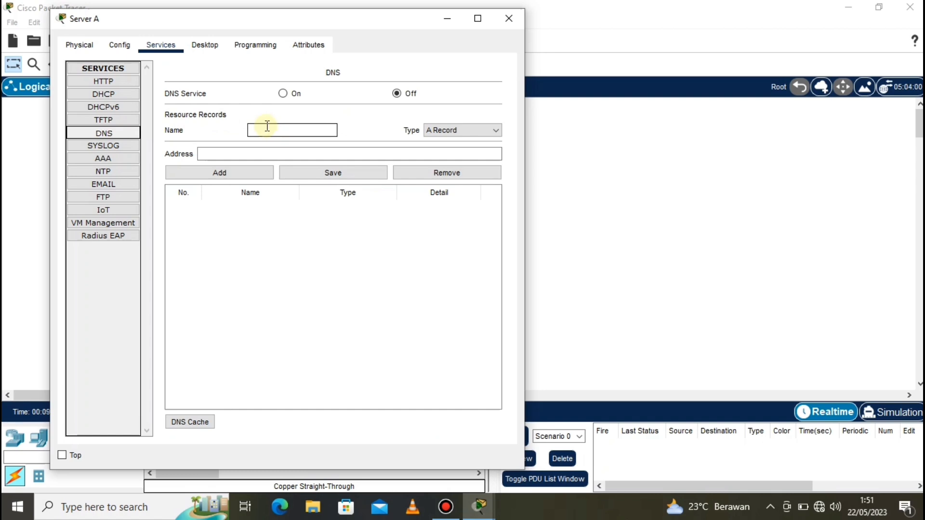
{"action": "left_click", "coordinate": [247, 134]}
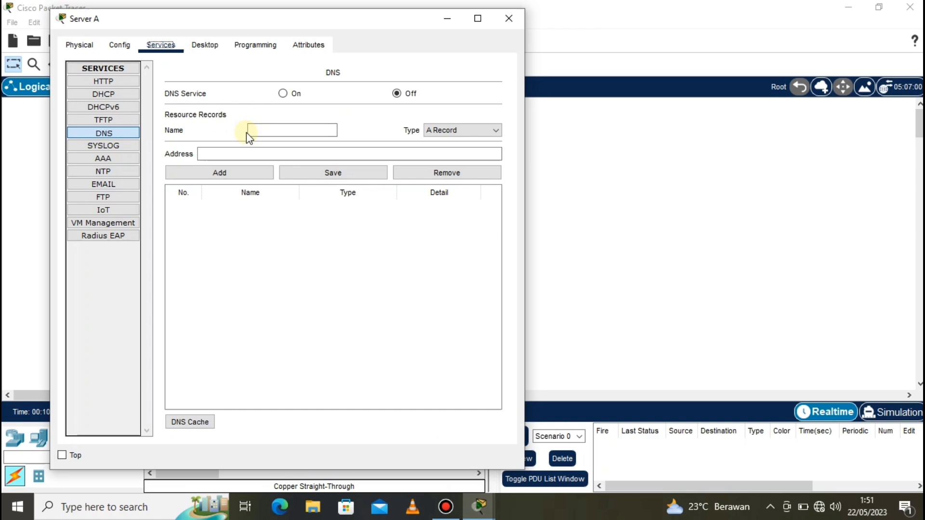
{"action": "left_click", "coordinate": [262, 130]}
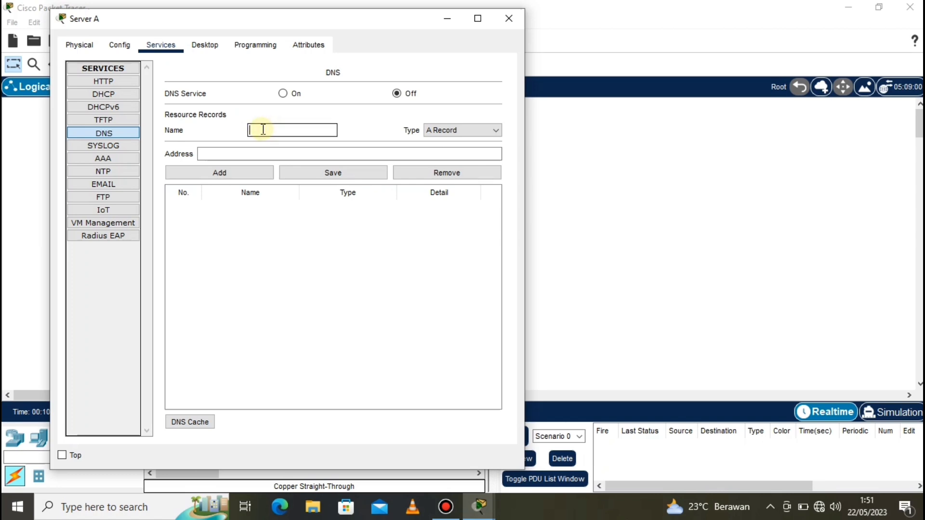
{"action": "type", "text": "mrle.m"}
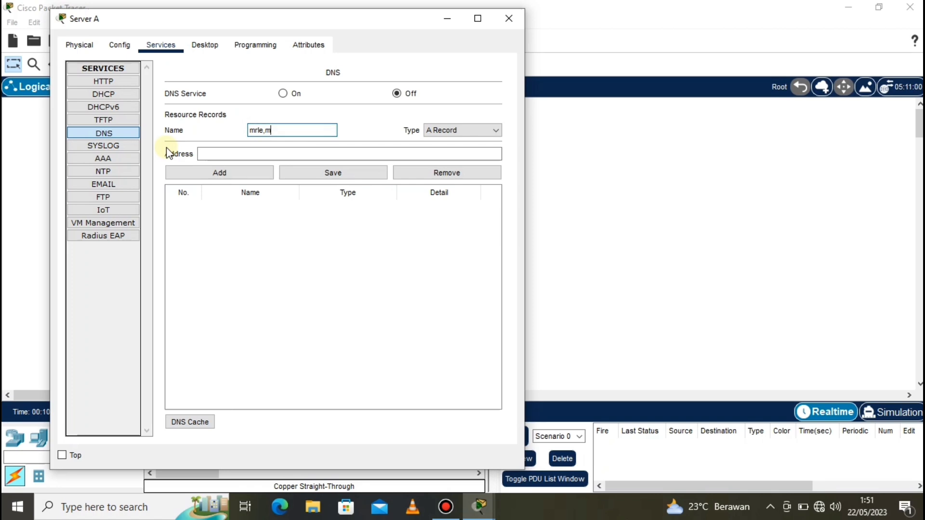
{"action": "type", "text": "bay"}
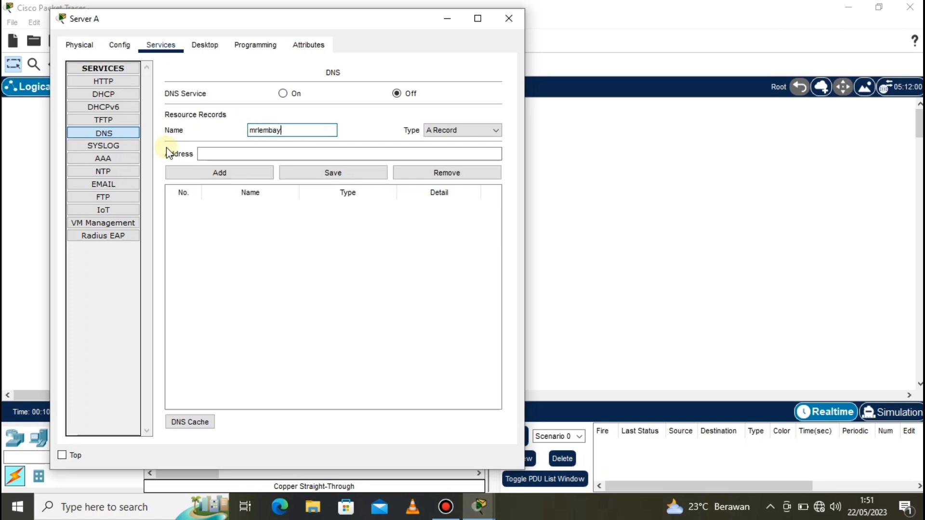
{"action": "type", "text": "ung.info"}
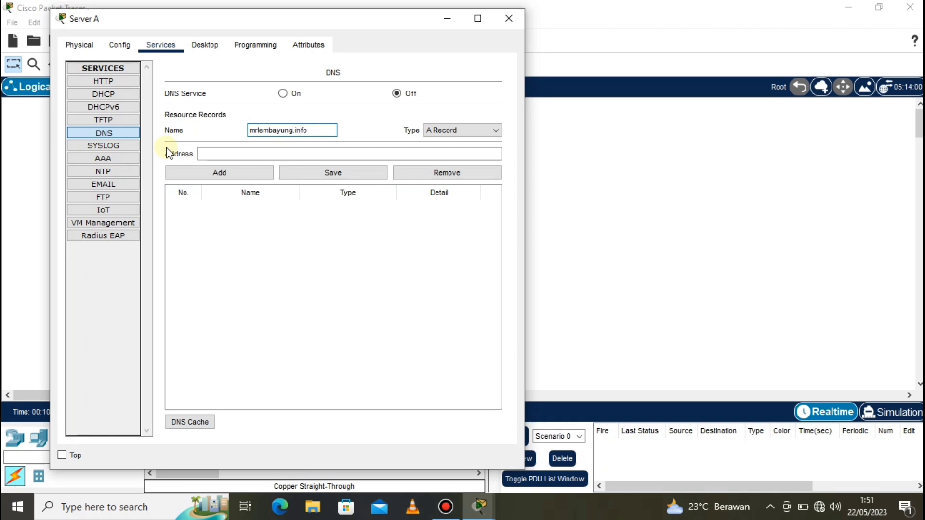
- Set the A record's address to 192.168.100.1 and change its name to mrlembayung.co.id
{"action": "left_click", "coordinate": [216, 154]}
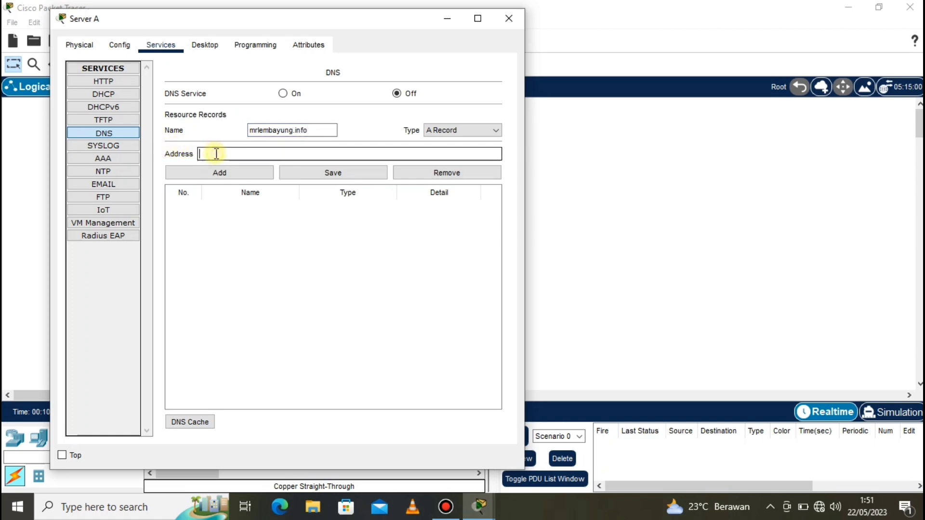
{"action": "left_click", "coordinate": [446, 129]}
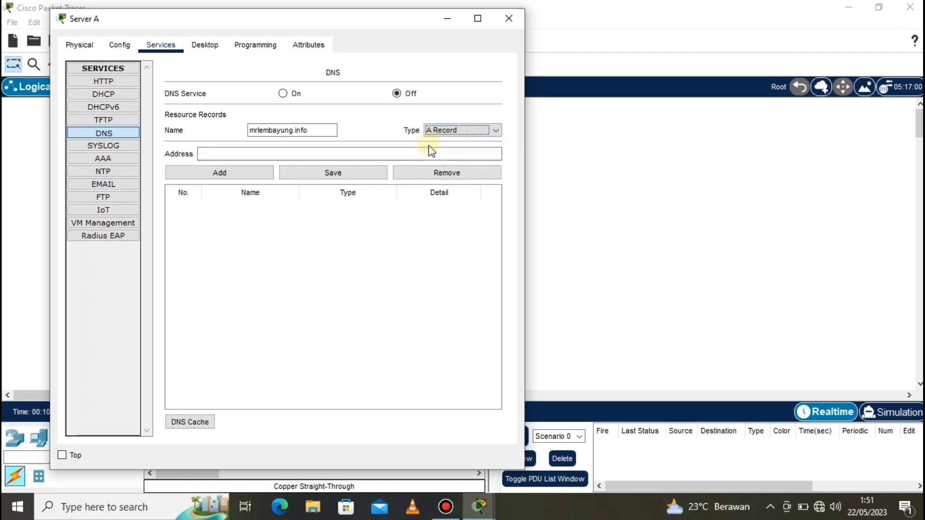
{"action": "left_click", "coordinate": [286, 149]}
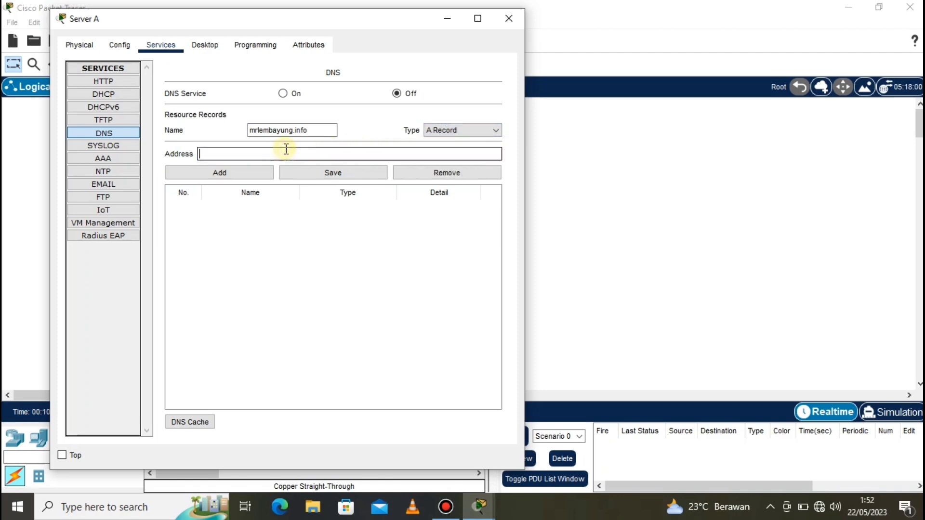
{"action": "type", "text": "192.168"}
{"action": "left_click", "coordinate": [318, 130]}
{"action": "key", "text": "BackSpace"}
{"action": "key", "text": "BackSpace"}
{"action": "key", "text": "BackSpace"}
{"action": "key", "text": "BackSpace"}
{"action": "type", "text": "co.id"}
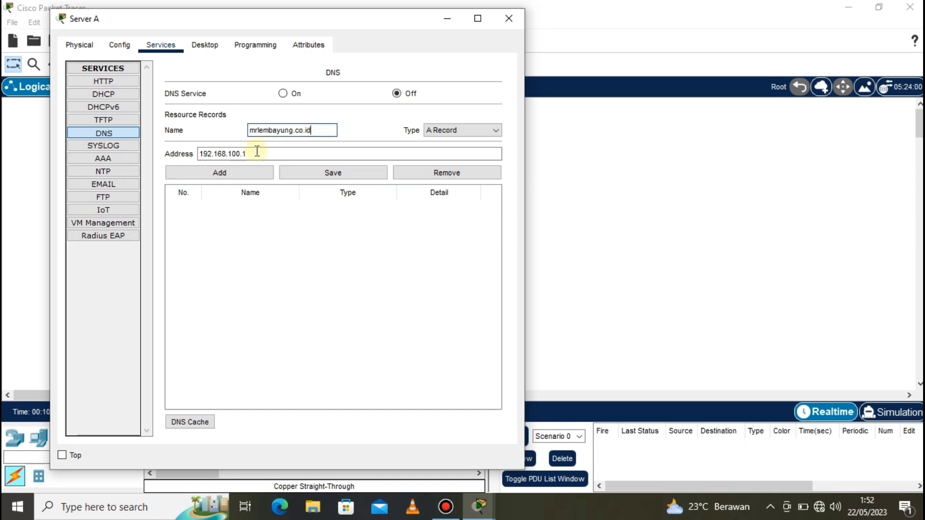
- Turn on Server A's DNS service, add the prepared A record, and minimize the server's window
{"action": "left_click", "coordinate": [283, 94]}
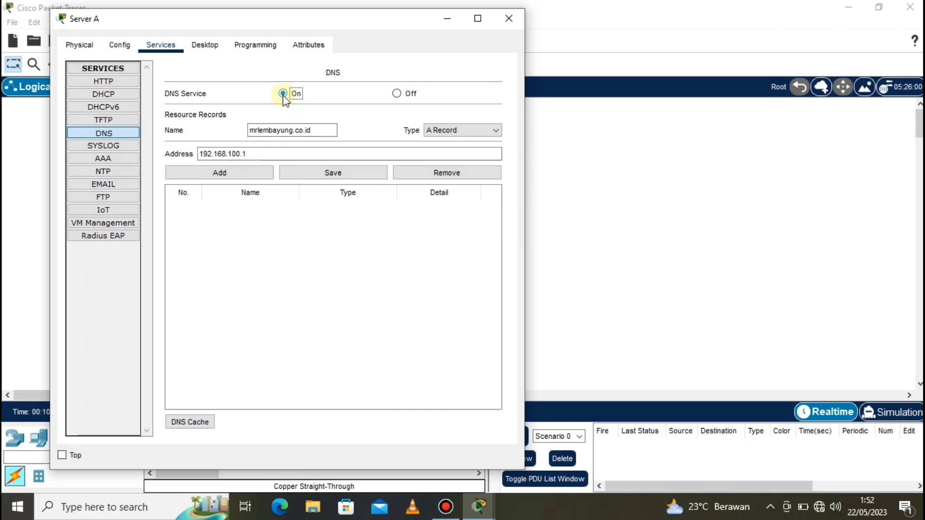
{"action": "left_click", "coordinate": [247, 172]}
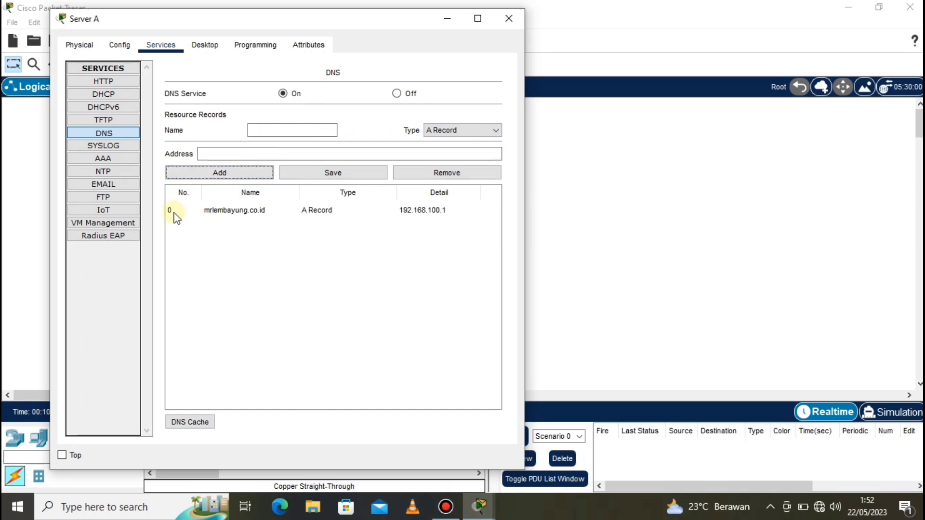
{"action": "left_click", "coordinate": [186, 214]}
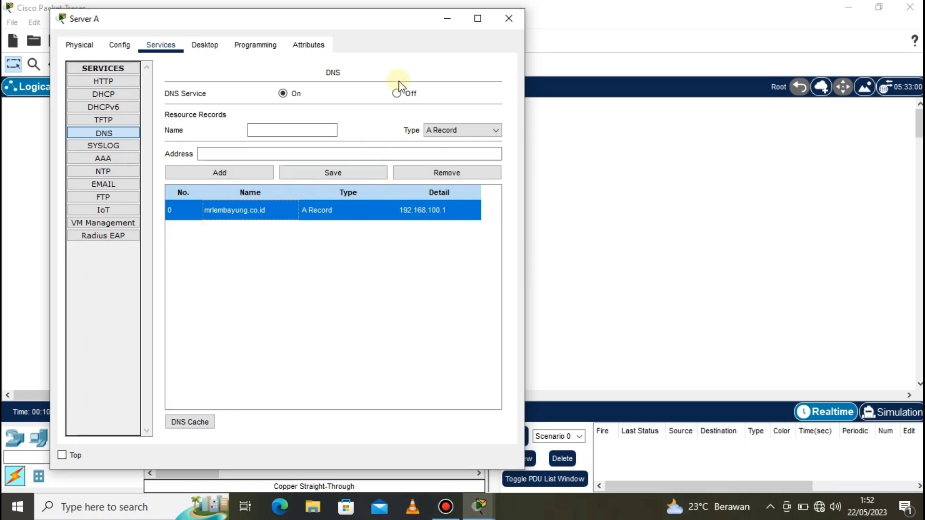
{"action": "left_click", "coordinate": [447, 18]}
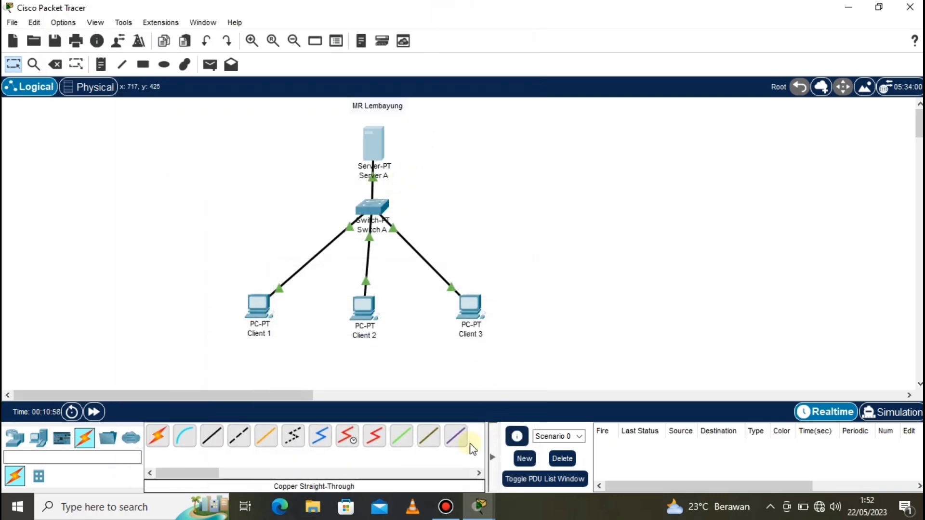
- Load mrlembayung.co.id in a fresh web browser session on Client 1 and examine the page, moving the client window aside
{"action": "left_click", "coordinate": [257, 318]}
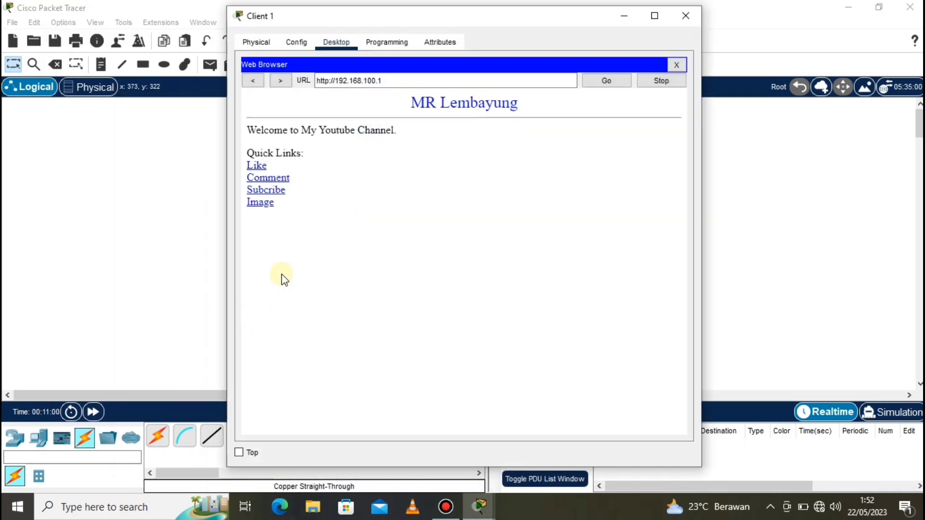
{"action": "left_click", "coordinate": [677, 65]}
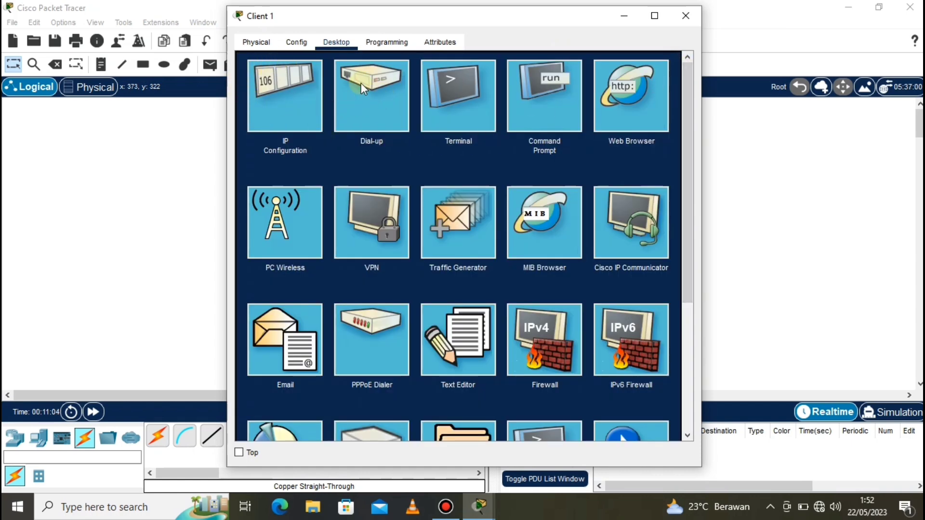
{"action": "left_click", "coordinate": [641, 94]}
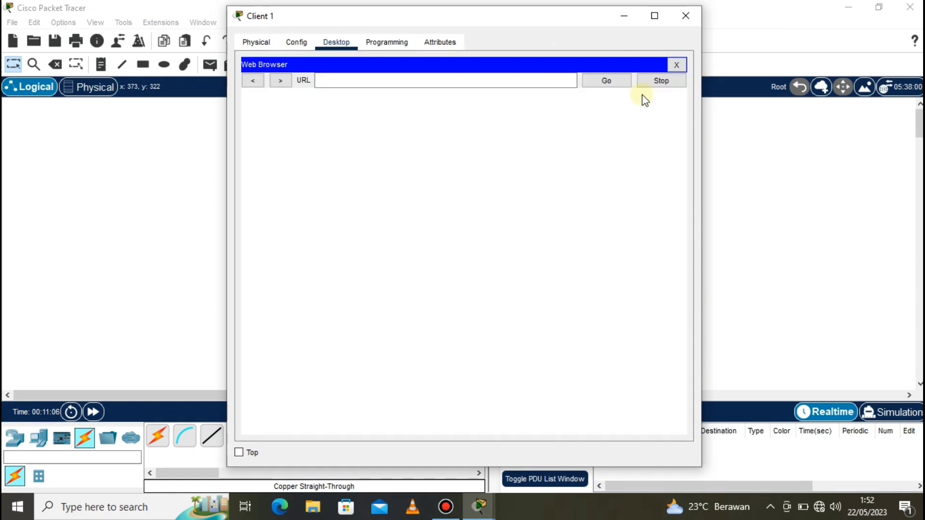
{"action": "left_click", "coordinate": [405, 82]}
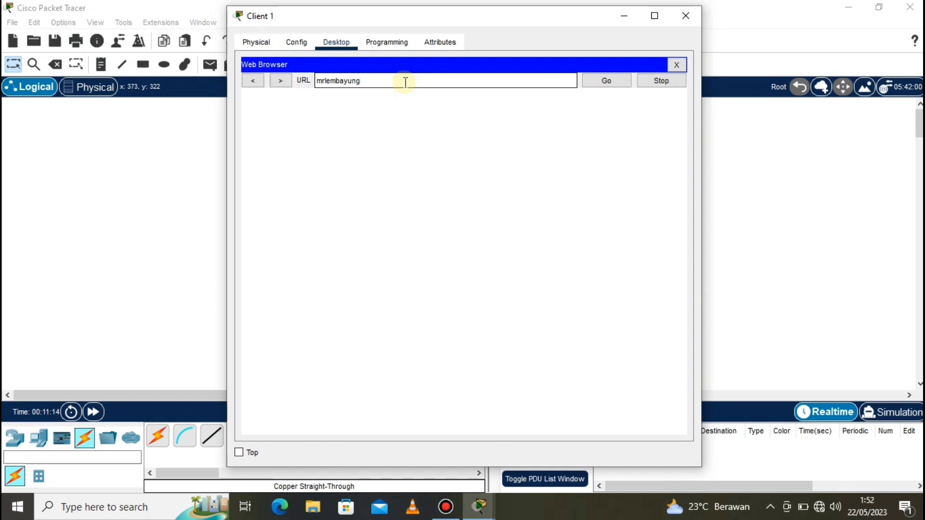
{"action": "type", "text": "o.id"}
{"action": "left_click", "coordinate": [611, 82]}
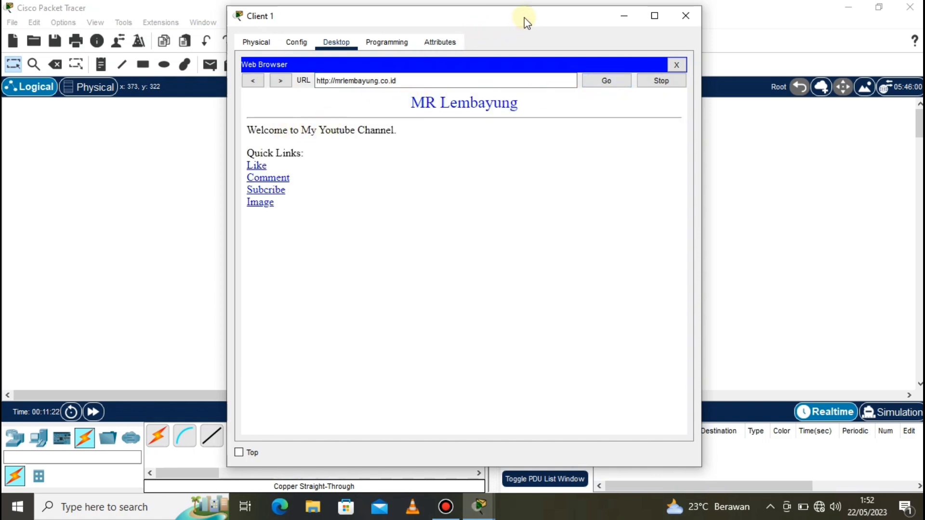
{"action": "left_click_drag", "start_coordinate": [526, 18], "coordinate": [364, 46]}
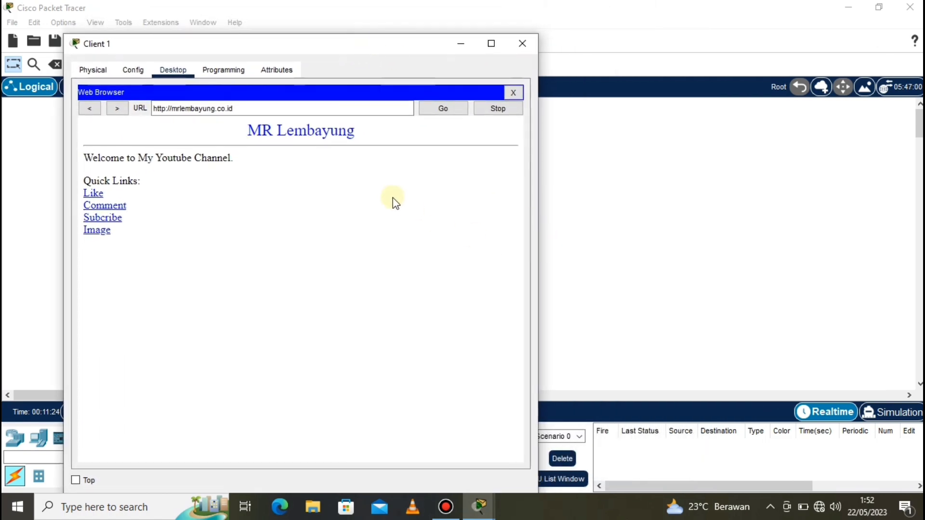
{"action": "left_click", "coordinate": [321, 114]}
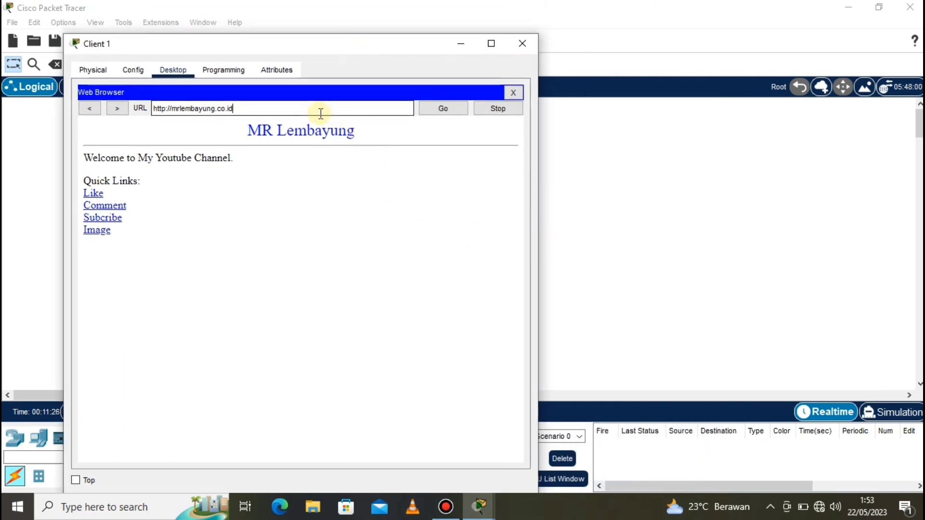
{"action": "key", "text": "ctrl+a"}
{"action": "key", "text": "ctrl+c"}
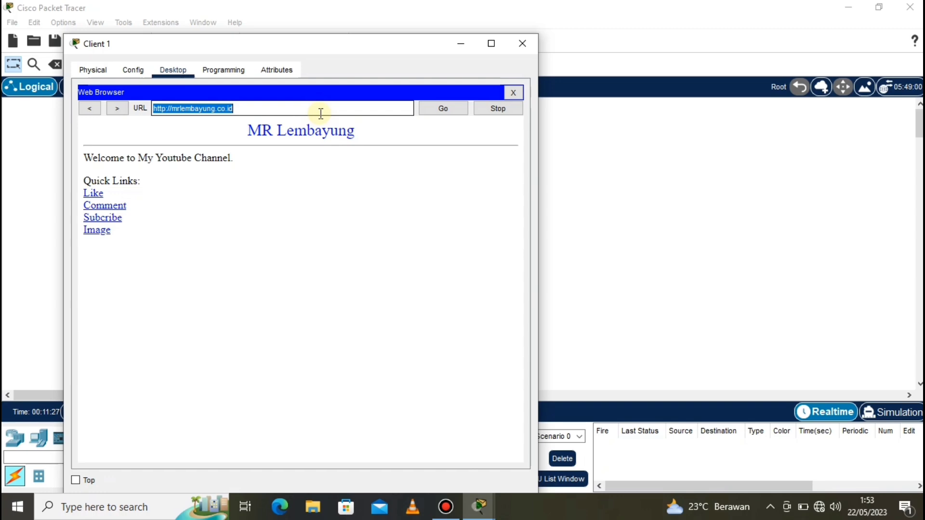
{"action": "left_click", "coordinate": [526, 48]}
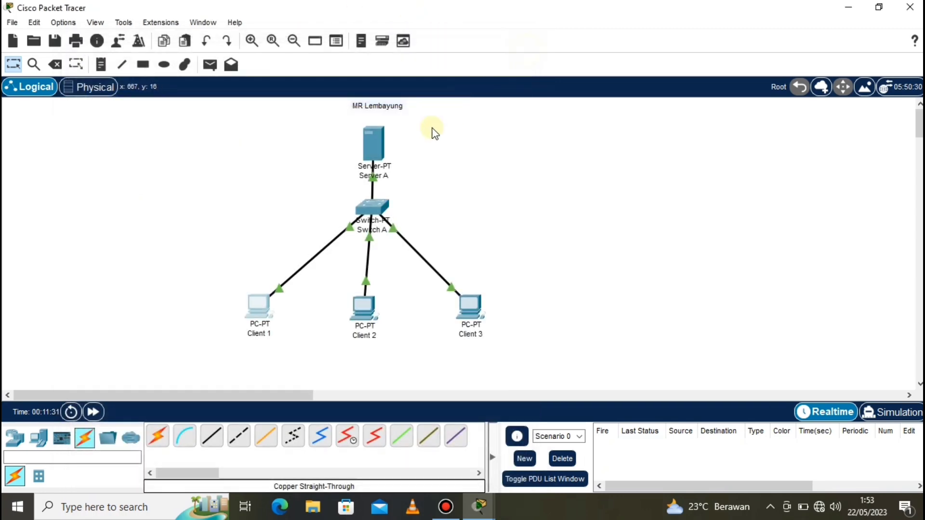
{"action": "left_click", "coordinate": [369, 303]}
{"action": "left_click", "coordinate": [605, 92]}
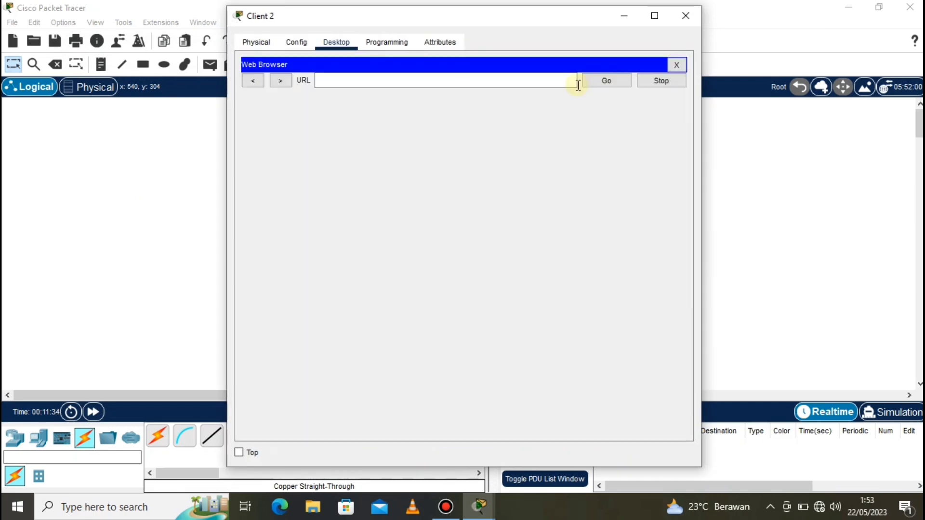
{"action": "key", "text": "ctrl+v"}
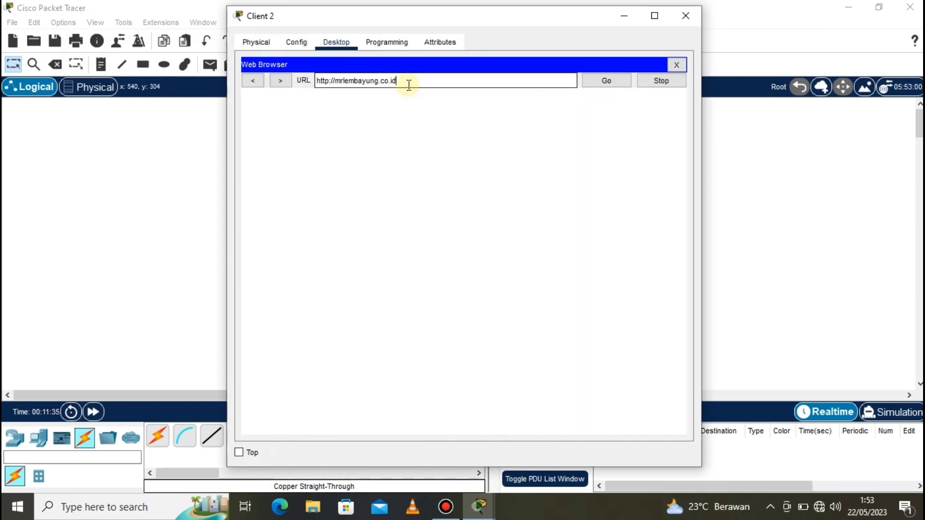
{"action": "left_click", "coordinate": [598, 83]}
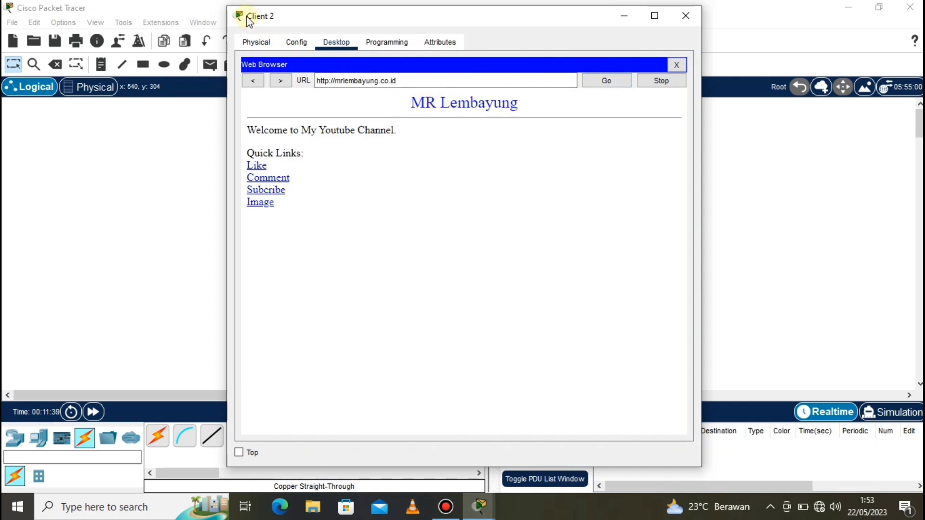
{"action": "left_click", "coordinate": [689, 19]}
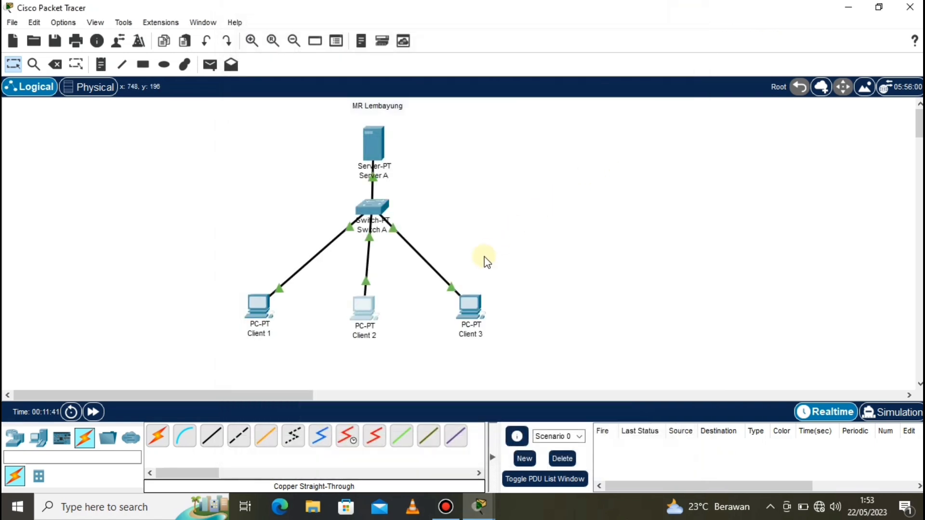
{"action": "left_click", "coordinate": [473, 308]}
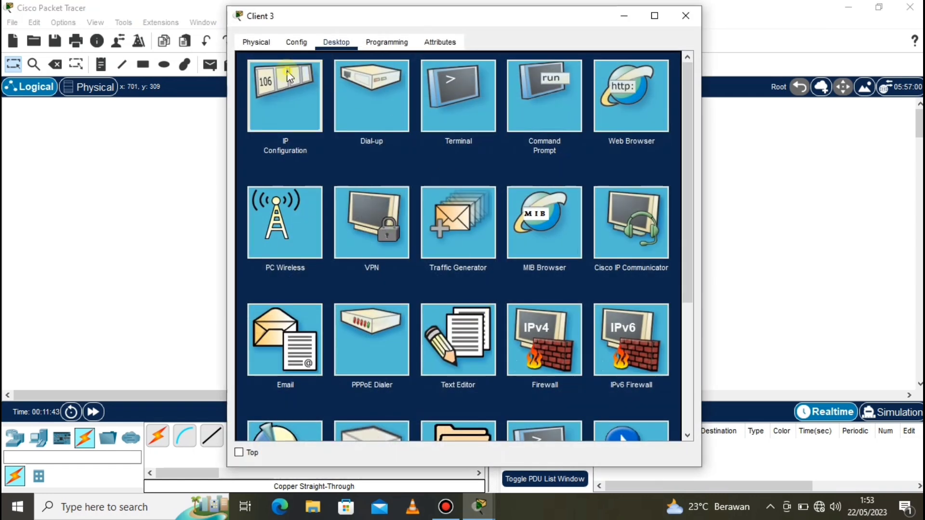
{"action": "left_click", "coordinate": [295, 77]}
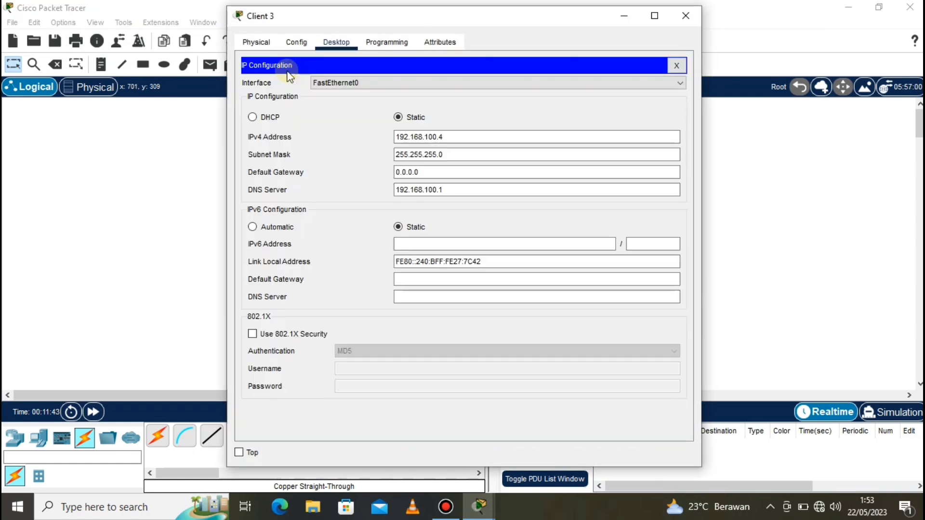
{"action": "left_click", "coordinate": [677, 65]}
{"action": "left_click", "coordinate": [626, 99]}
{"action": "left_click", "coordinate": [403, 83]}
{"action": "key", "text": "ctrl+v"}
{"action": "left_click", "coordinate": [620, 81]}
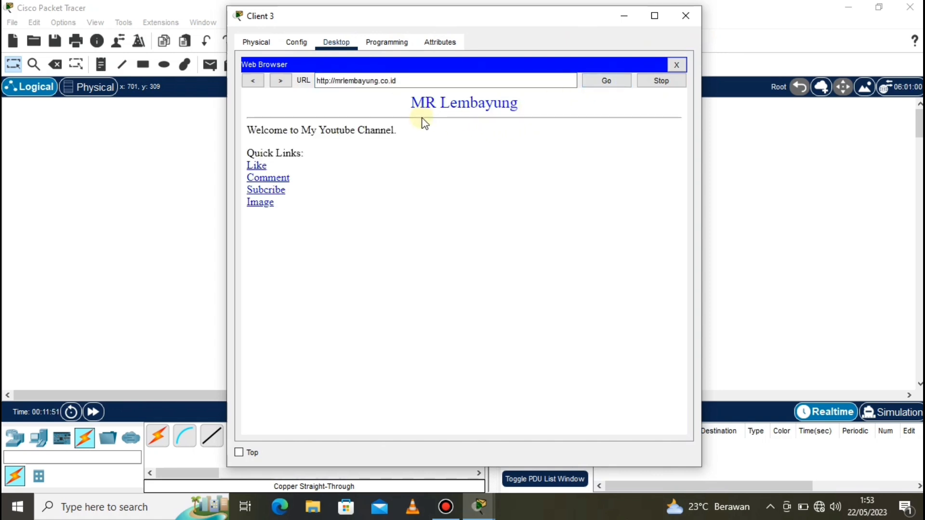
{"action": "left_click", "coordinate": [688, 18]}
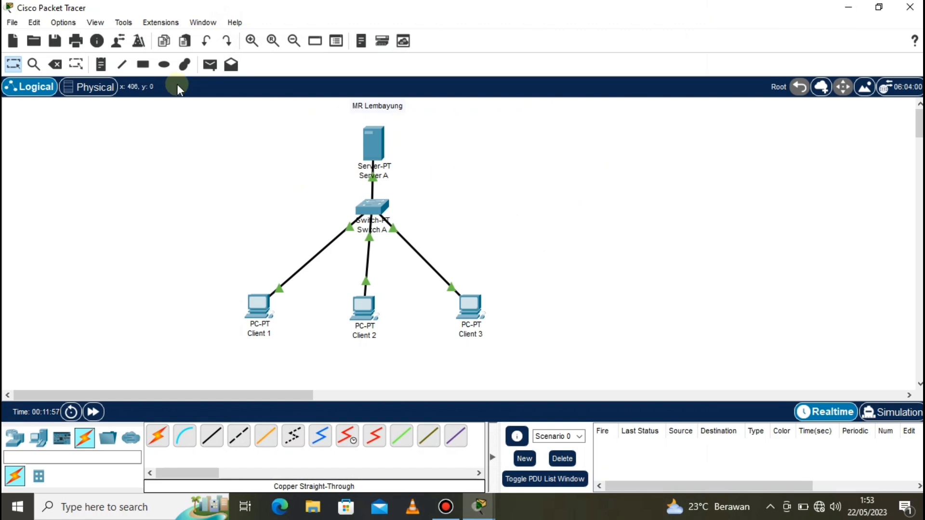
- Add a note reading 192.168.100.1 to the workspace and position it right beside Server A
{"action": "left_click", "coordinate": [101, 65]}
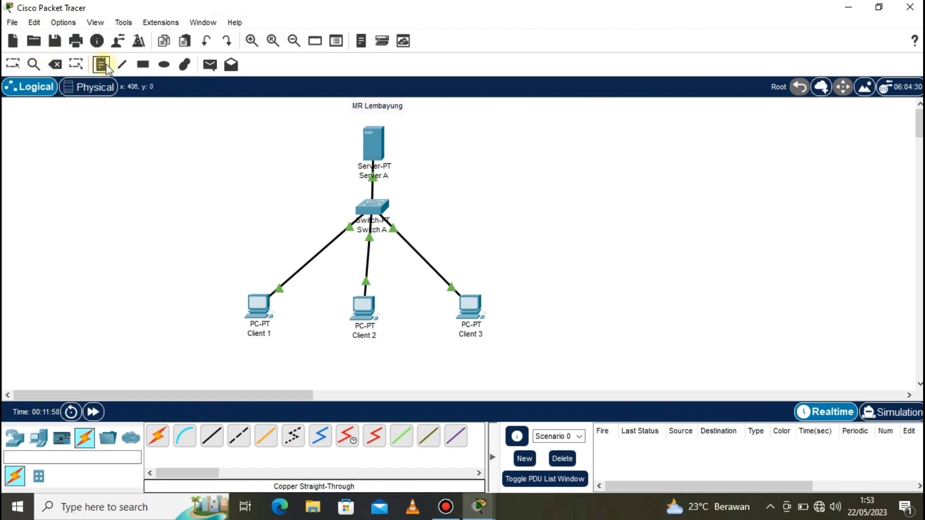
{"action": "left_click", "coordinate": [409, 143]}
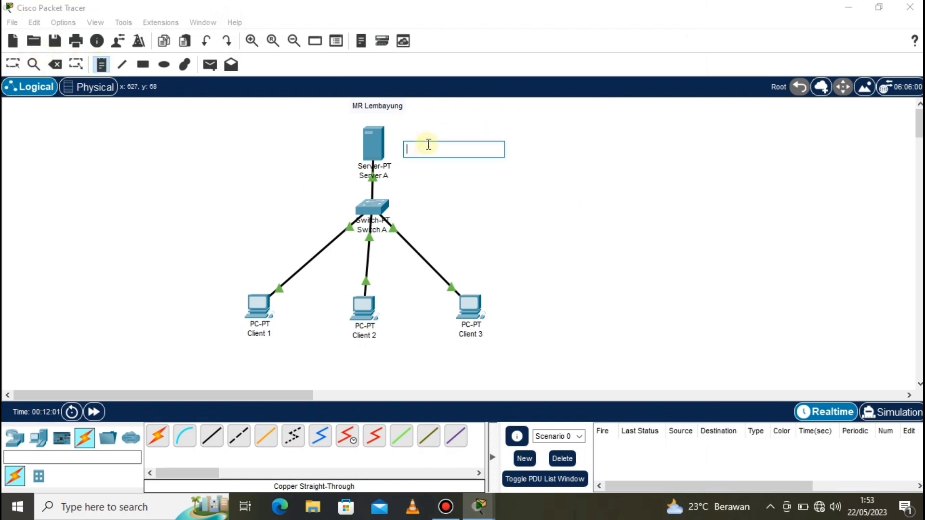
{"action": "type", "text": "192.168.100.1"}
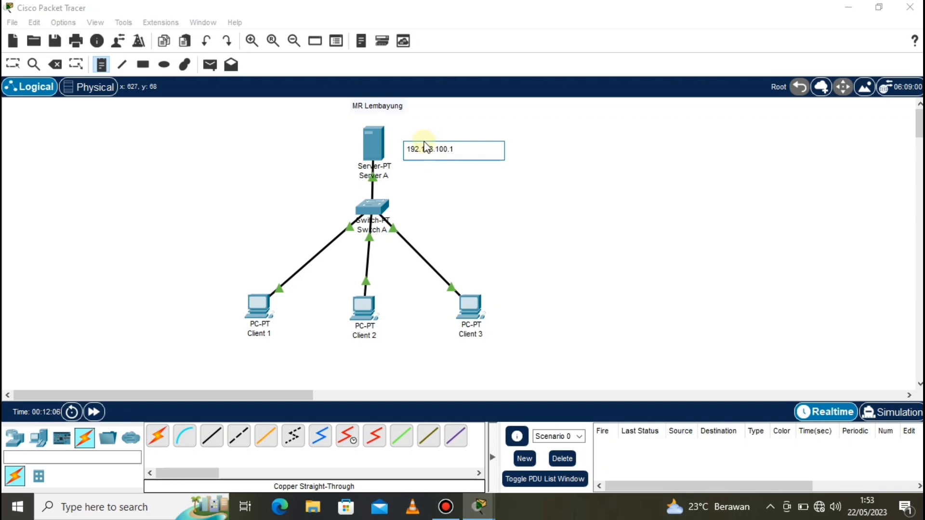
{"action": "double_click", "coordinate": [438, 150]}
{"action": "left_click", "coordinate": [473, 185]}
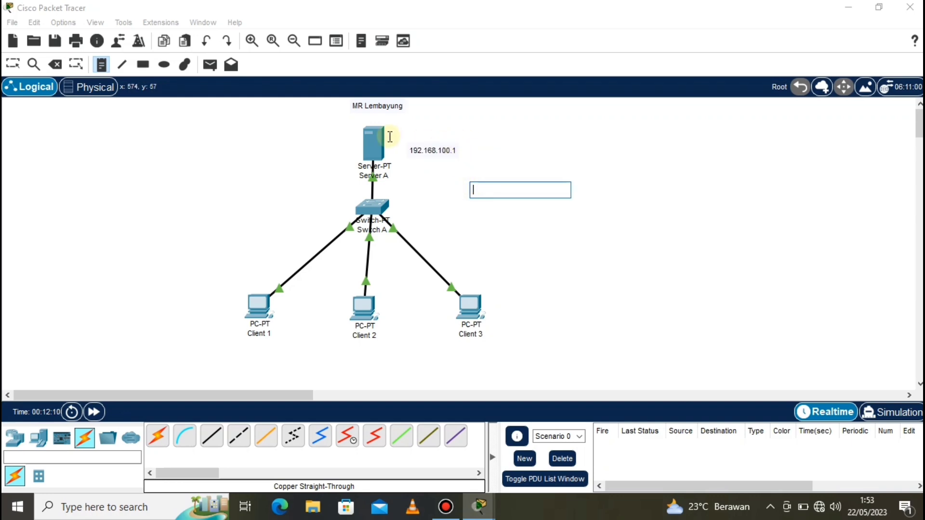
{"action": "left_click", "coordinate": [12, 62]}
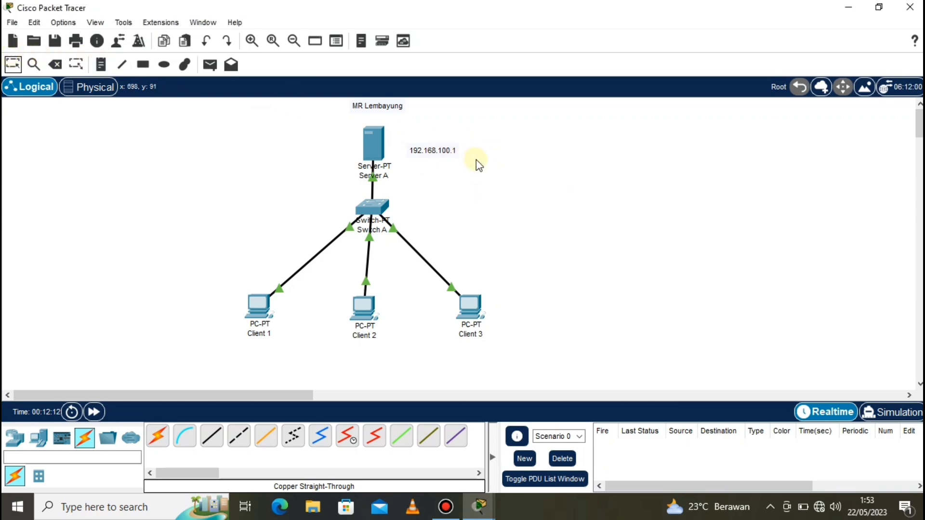
{"action": "double_click", "coordinate": [451, 149]}
{"action": "left_click", "coordinate": [449, 201]}
{"action": "left_click_drag", "start_coordinate": [446, 155], "coordinate": [432, 150]}
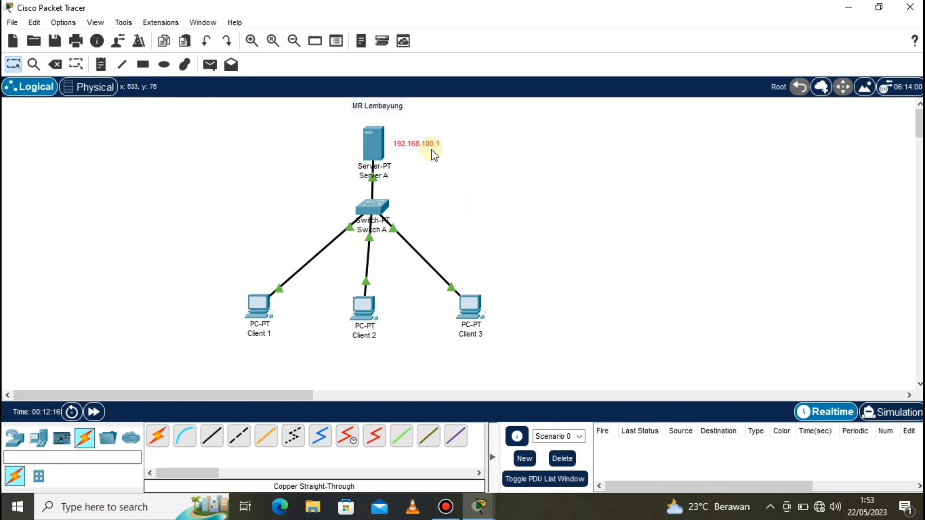
- Place a copy of the server's IP note below Client 1 and change its text to 192.168.100.2
{"action": "left_click", "coordinate": [240, 343]}
{"action": "key", "text": "ctrl+v"}
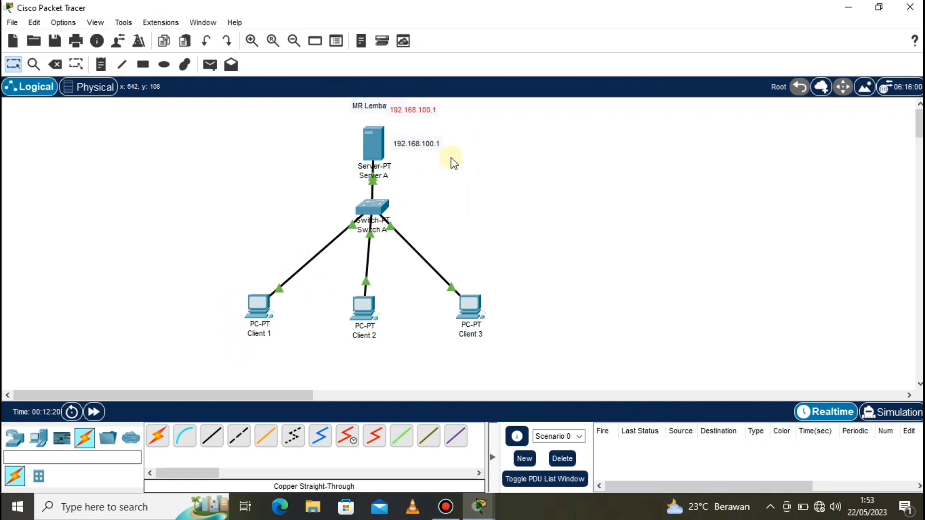
{"action": "left_click_drag", "start_coordinate": [424, 113], "coordinate": [263, 362]}
{"action": "double_click", "coordinate": [269, 354]}
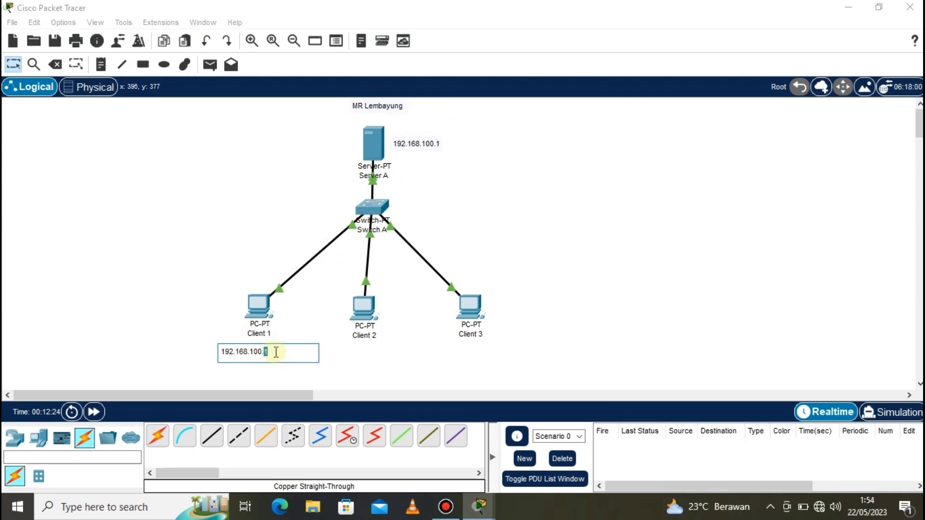
{"action": "type", "text": "2"}
{"action": "left_click", "coordinate": [283, 366]}
- Place another copy of the IP note below Client 2 and change its text to 192.168.100.3
{"action": "key", "text": "ctrl+v"}
{"action": "left_click_drag", "start_coordinate": [437, 125], "coordinate": [372, 359]}
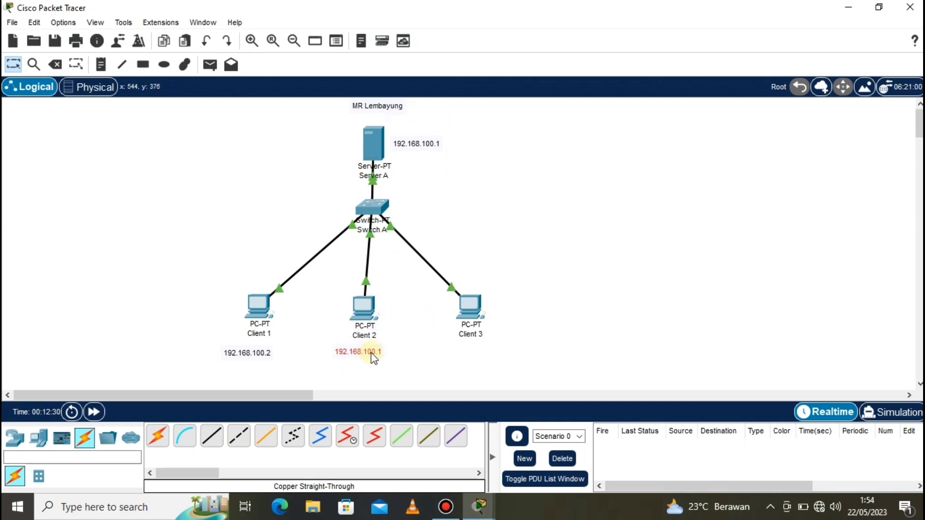
{"action": "double_click", "coordinate": [380, 353]}
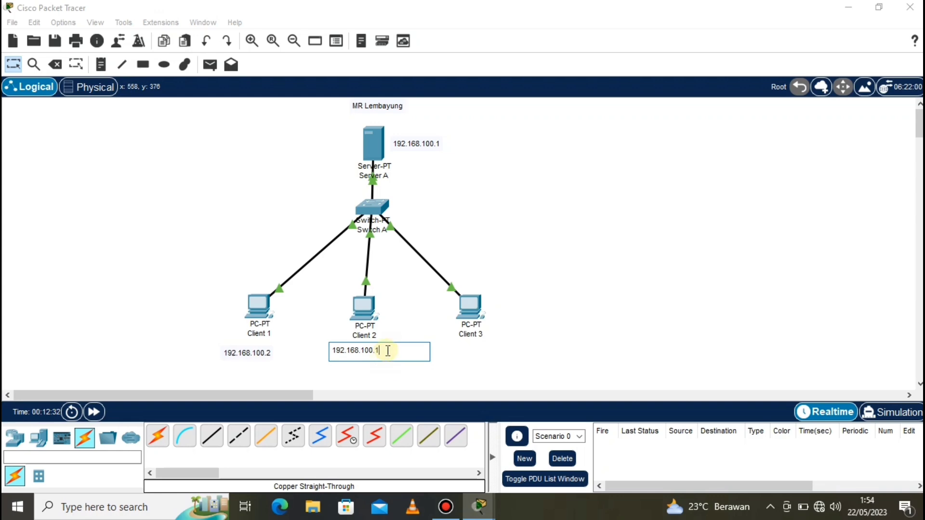
{"action": "left_click", "coordinate": [453, 361]}
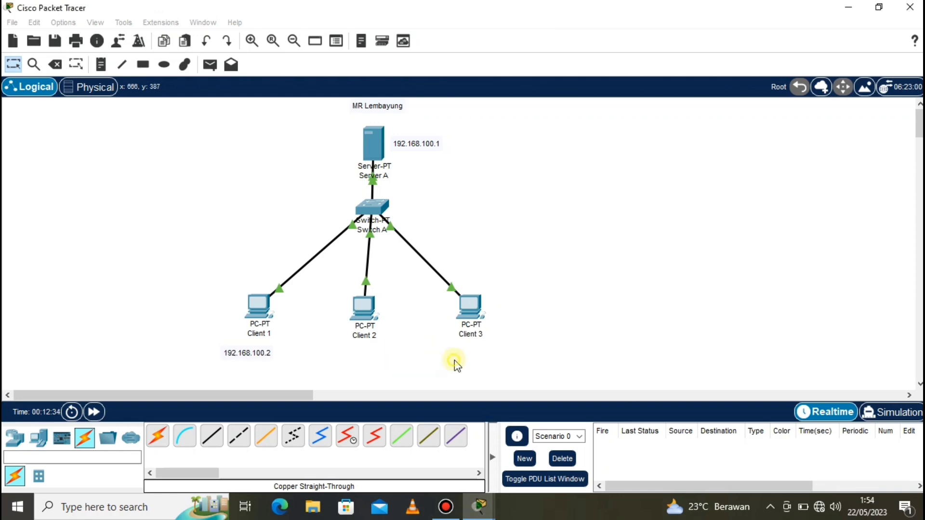
- Place another copy of the IP note below Client 3 and change its text to 192.168.100.4
{"action": "key", "text": "ctrl+v"}
{"action": "left_click_drag", "start_coordinate": [428, 112], "coordinate": [485, 357]}
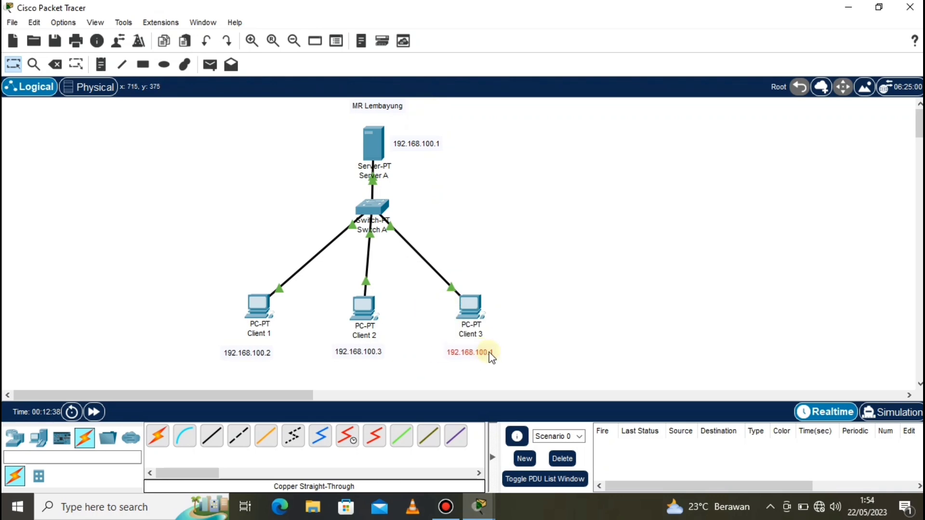
{"action": "double_click", "coordinate": [496, 354]}
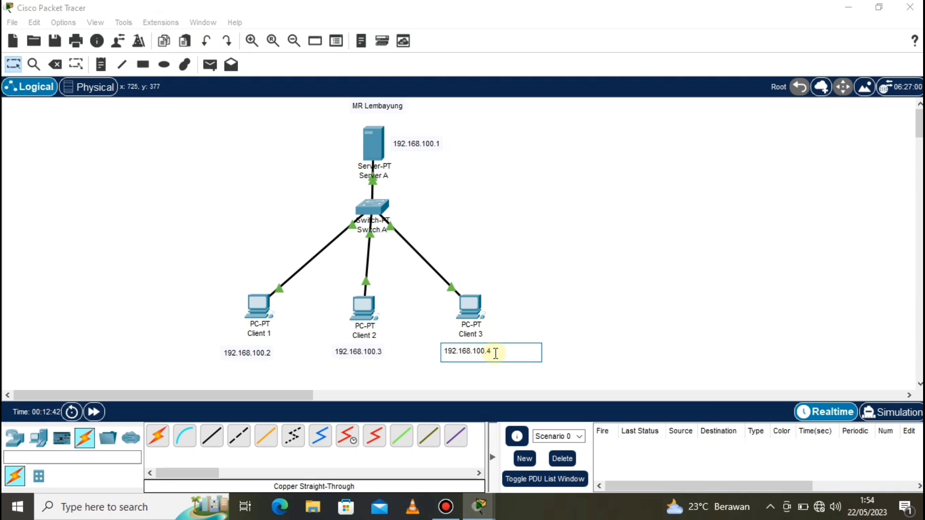
{"action": "left_click", "coordinate": [516, 311]}
- Align the three client IP notes closely beneath their client labels and minimize the Packet Tracer window
{"action": "left_click_drag", "start_coordinate": [481, 351], "coordinate": [481, 347]}
{"action": "left_click", "coordinate": [359, 352]}
{"action": "left_click_drag", "start_coordinate": [359, 353], "coordinate": [361, 348]}
{"action": "left_click", "coordinate": [255, 355]}
{"action": "left_click_drag", "start_coordinate": [254, 355], "coordinate": [267, 351]}
{"action": "left_click", "coordinate": [621, 308]}
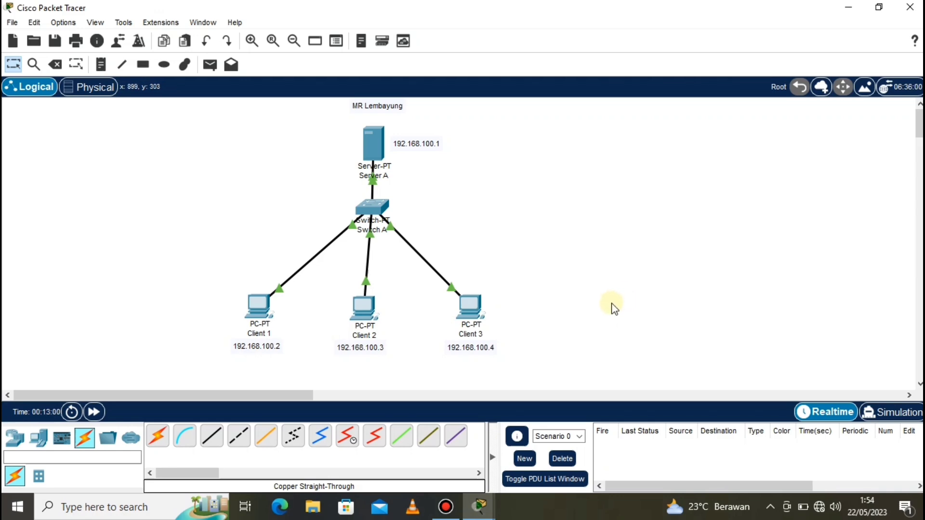
{"action": "left_click", "coordinate": [850, 7]}
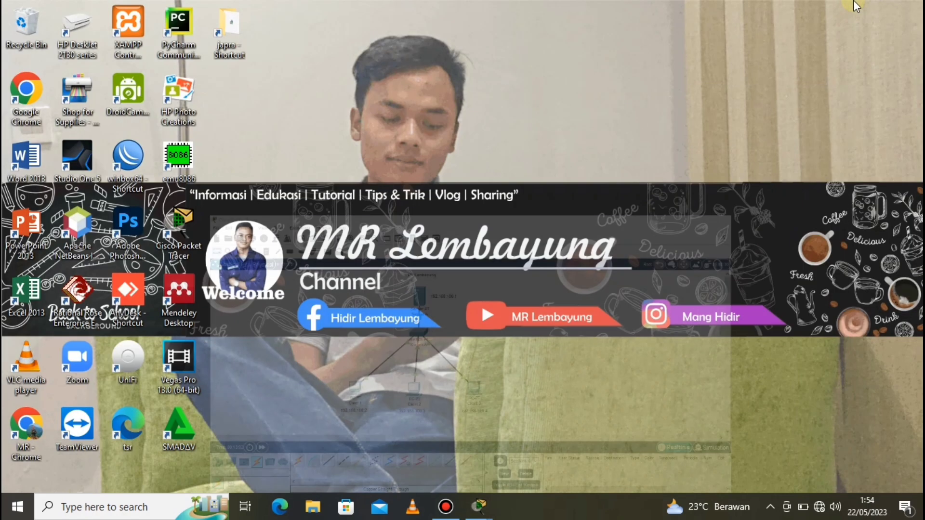